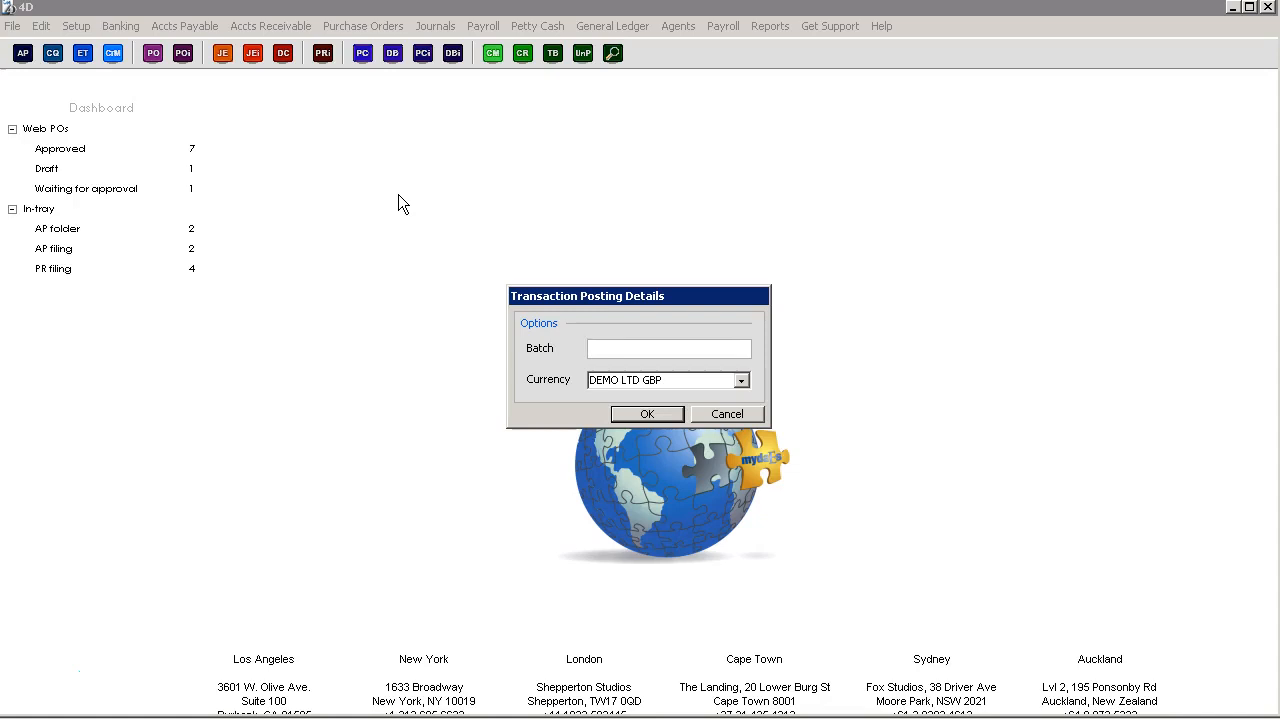
# Set the transaction posting details to the first listed batch with currency DEMO LTD GBP, and open invoice entry.
pyautogui.write('?')
pyautogui.press('Tab')
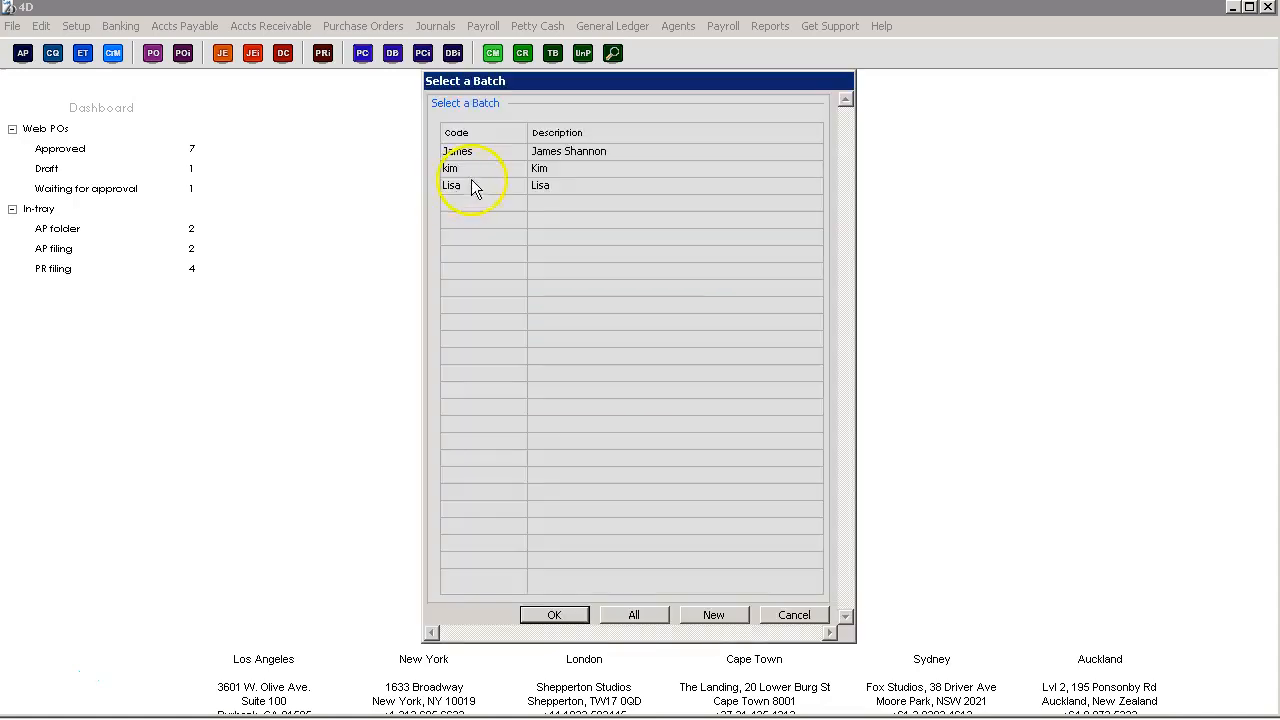
pyautogui.click(493, 153)
pyautogui.click(556, 614)
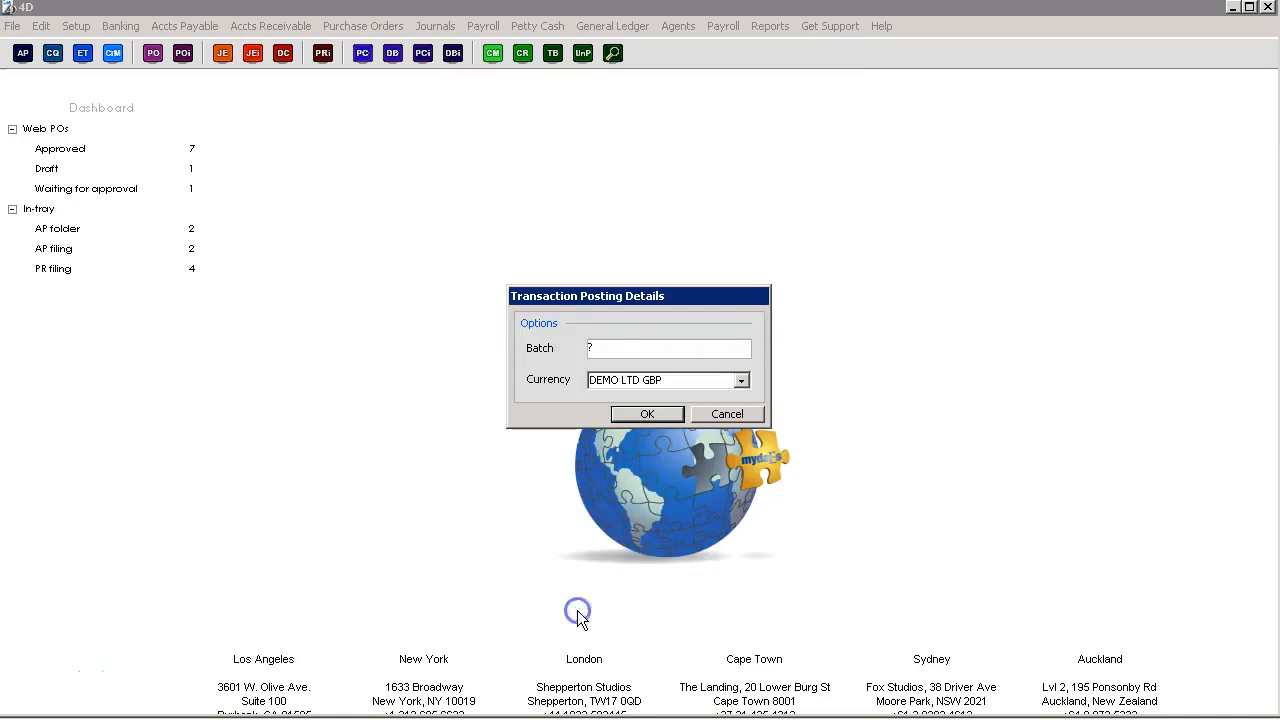
pyautogui.click(737, 384)
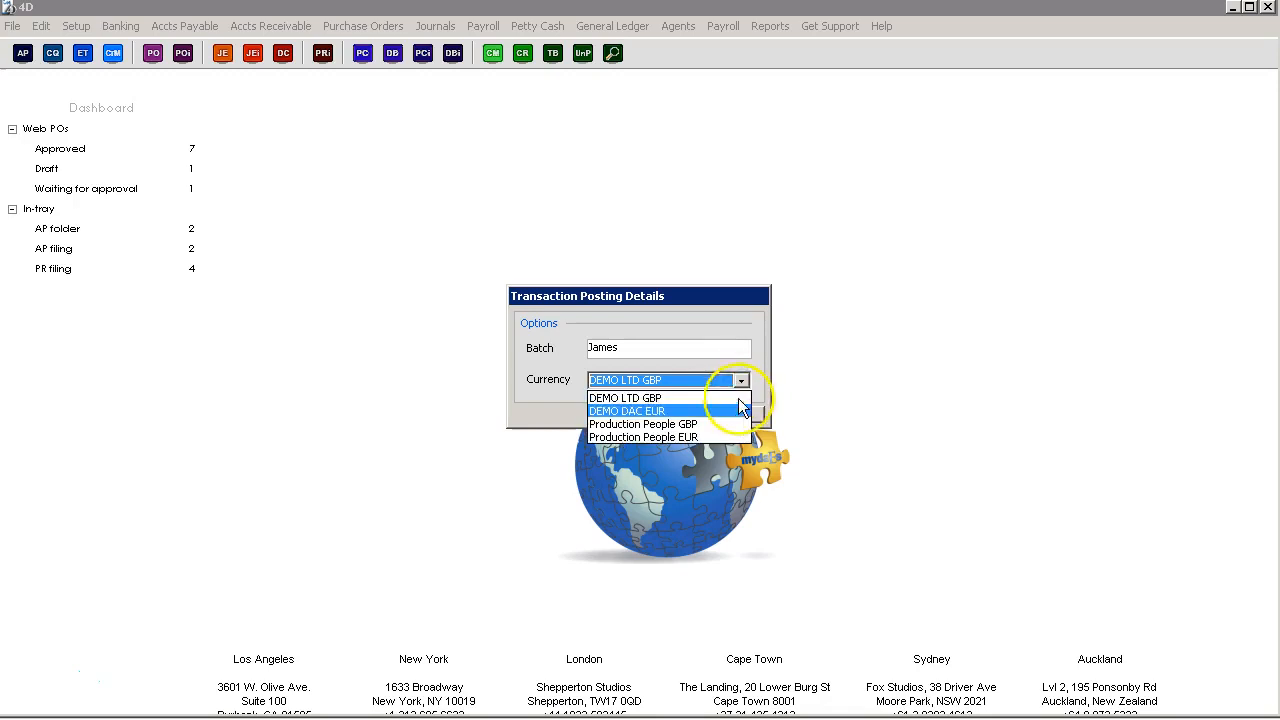
pyautogui.click(741, 380)
pyautogui.click(647, 414)
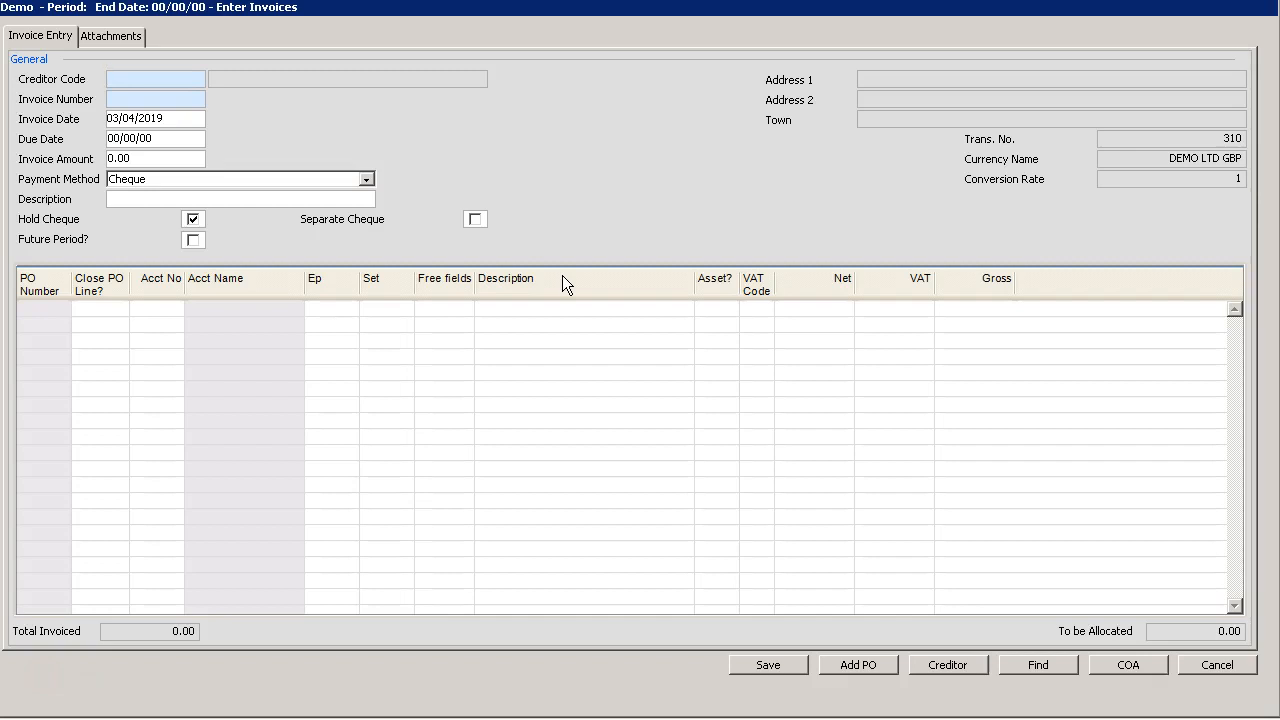
pyautogui.click(160, 79)
pyautogui.write('?')
pyautogui.press('Return')
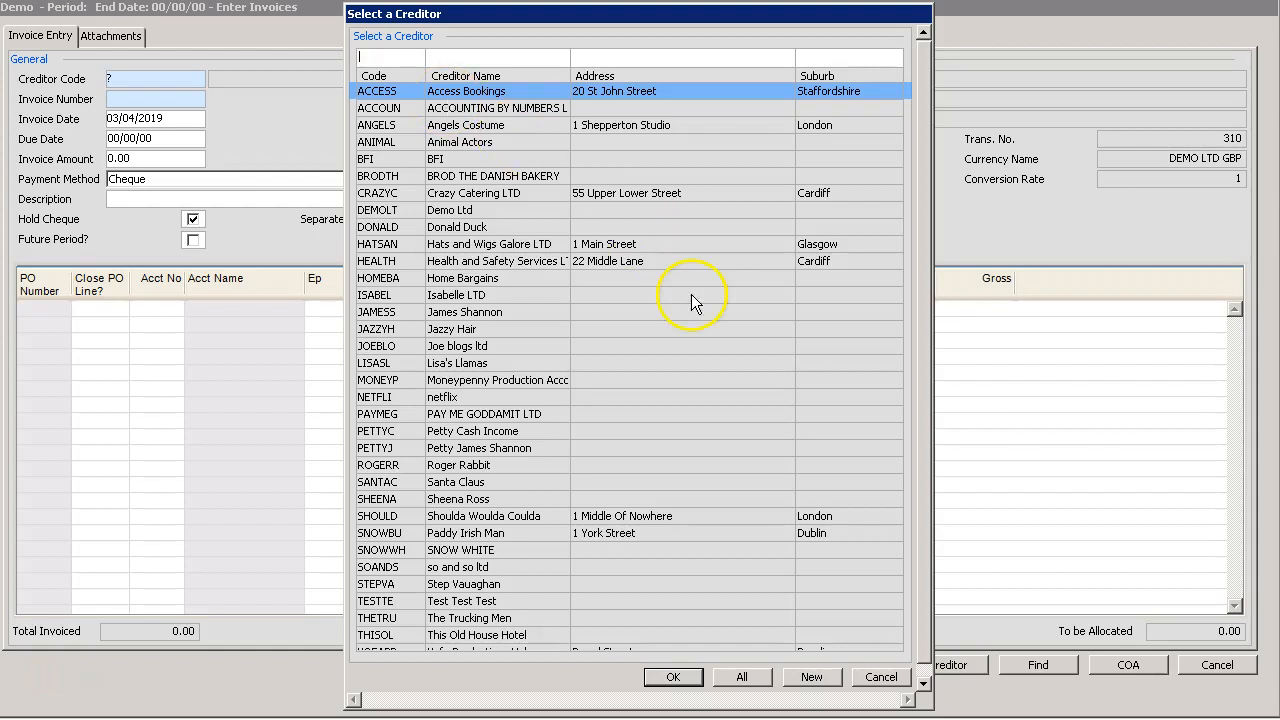
pyautogui.click(812, 674)
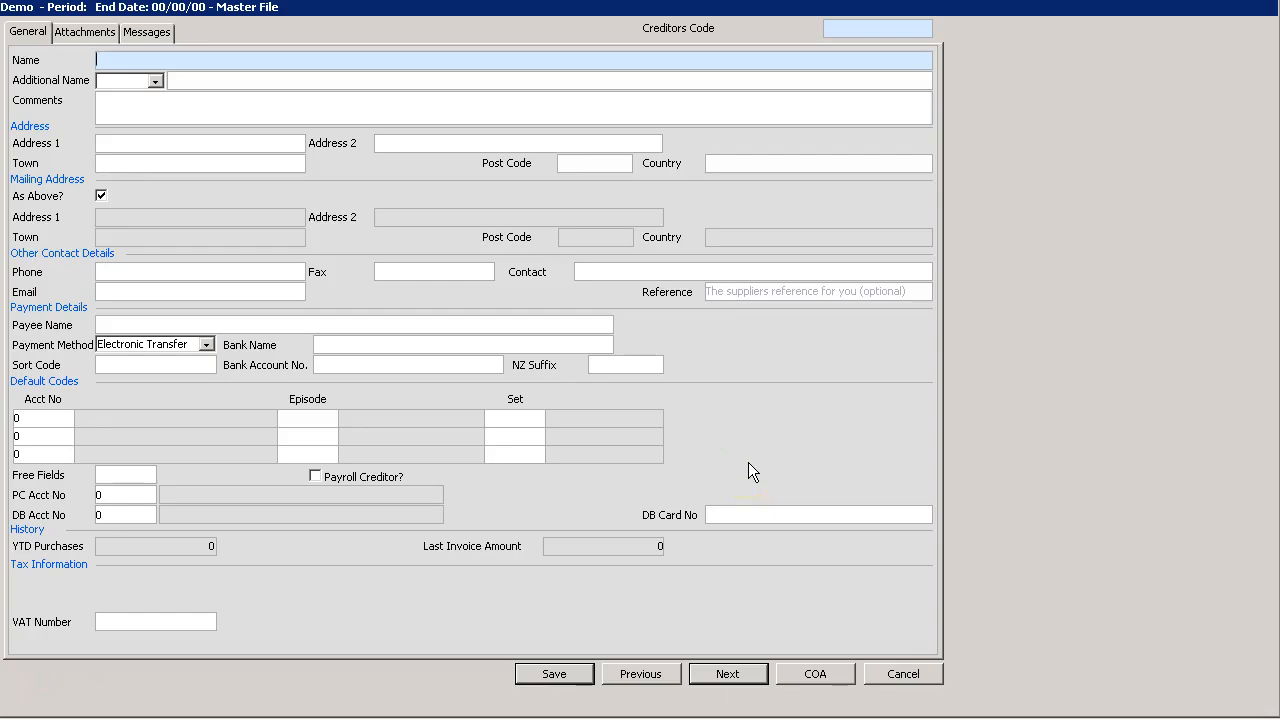
pyautogui.click(903, 674)
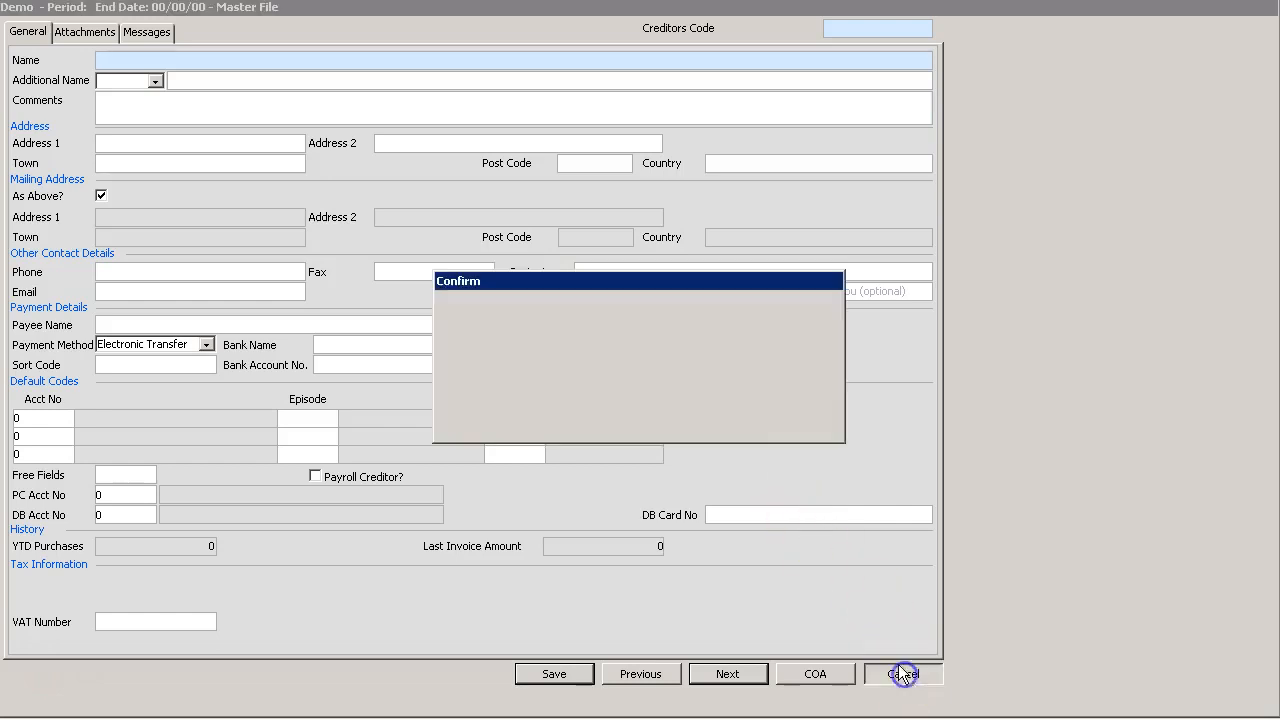
pyautogui.click(742, 412)
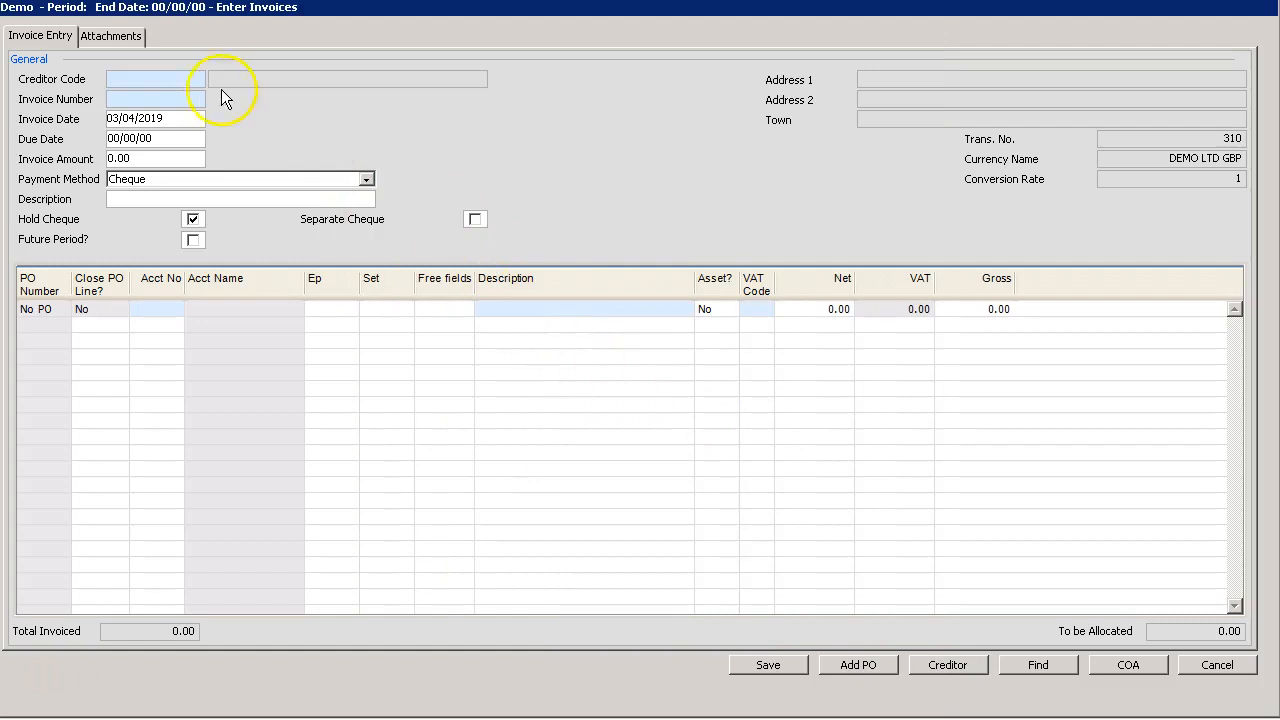
# Look up creditor "acc", choose Access Bookings, and bring its Production Laptop purchase order line into the invoice.
pyautogui.click(180, 79)
pyautogui.write('acc')
pyautogui.press('Tab')
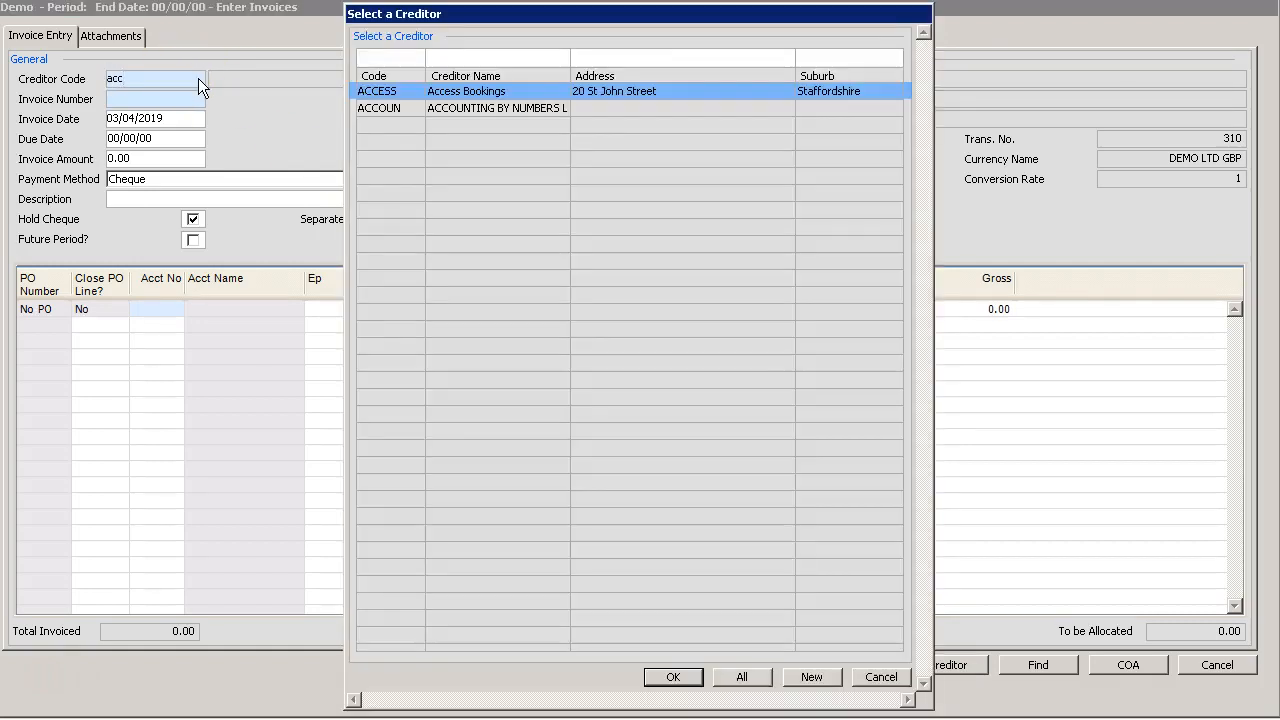
pyautogui.doubleClick(470, 90)
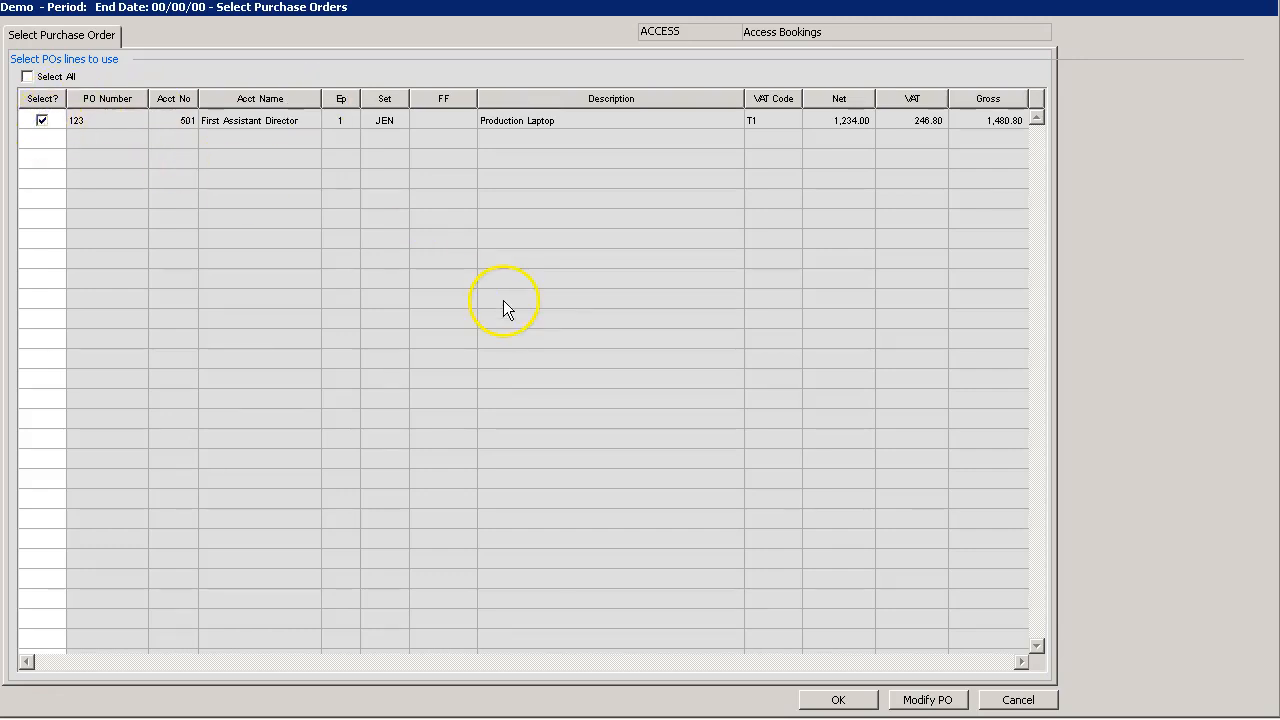
pyautogui.click(816, 699)
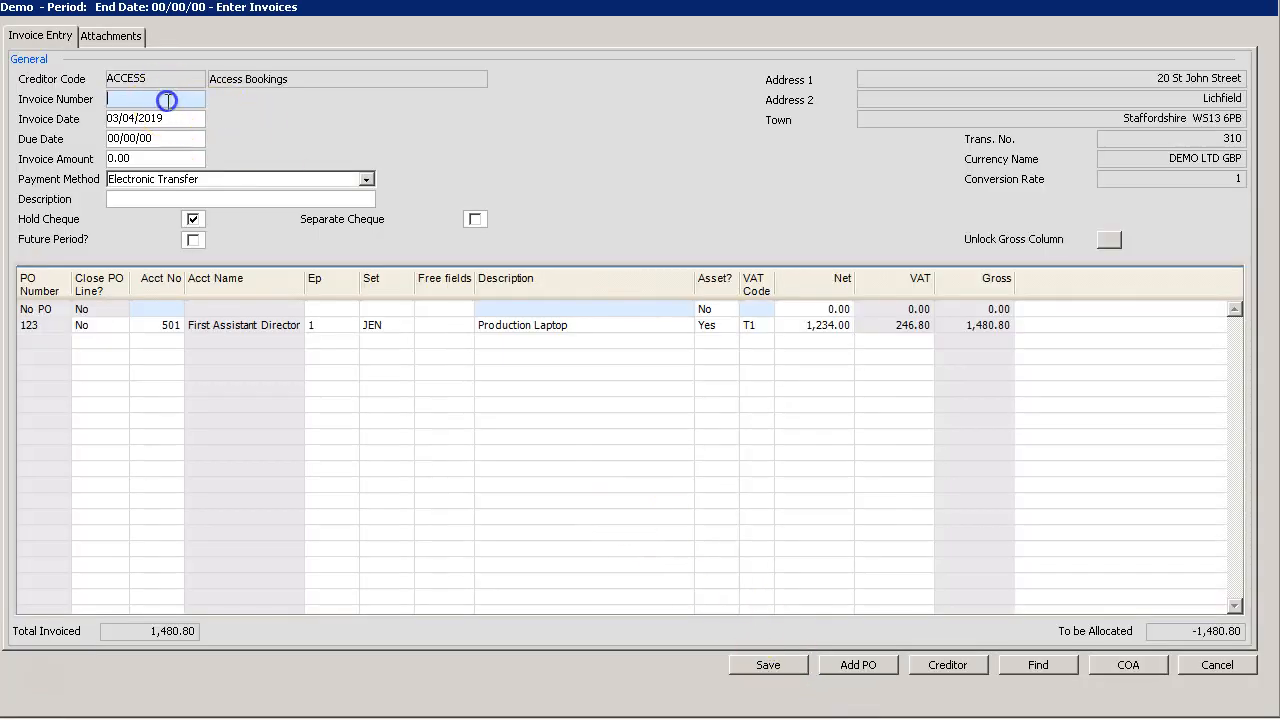
# Enter invoice number 123456, invoice amount 1,480.00 and the description "Production Laptop" in the invoice header.
pyautogui.write('123456')
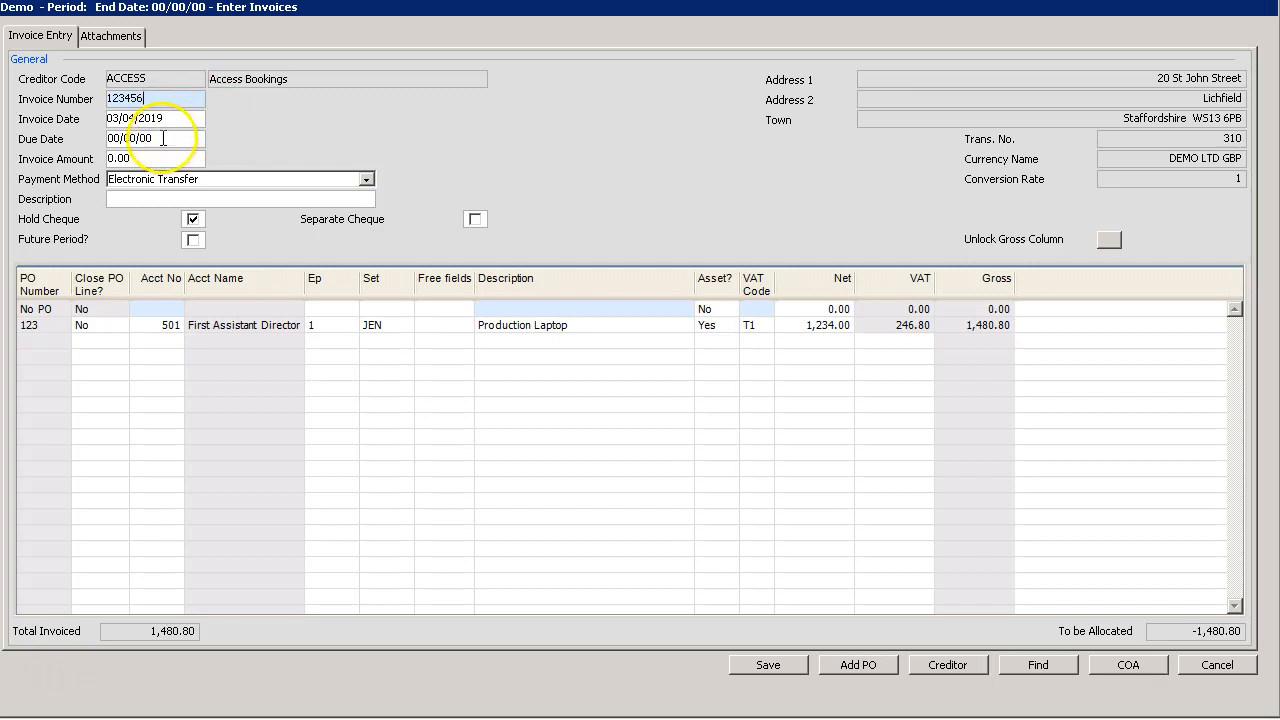
pyautogui.click(120, 159)
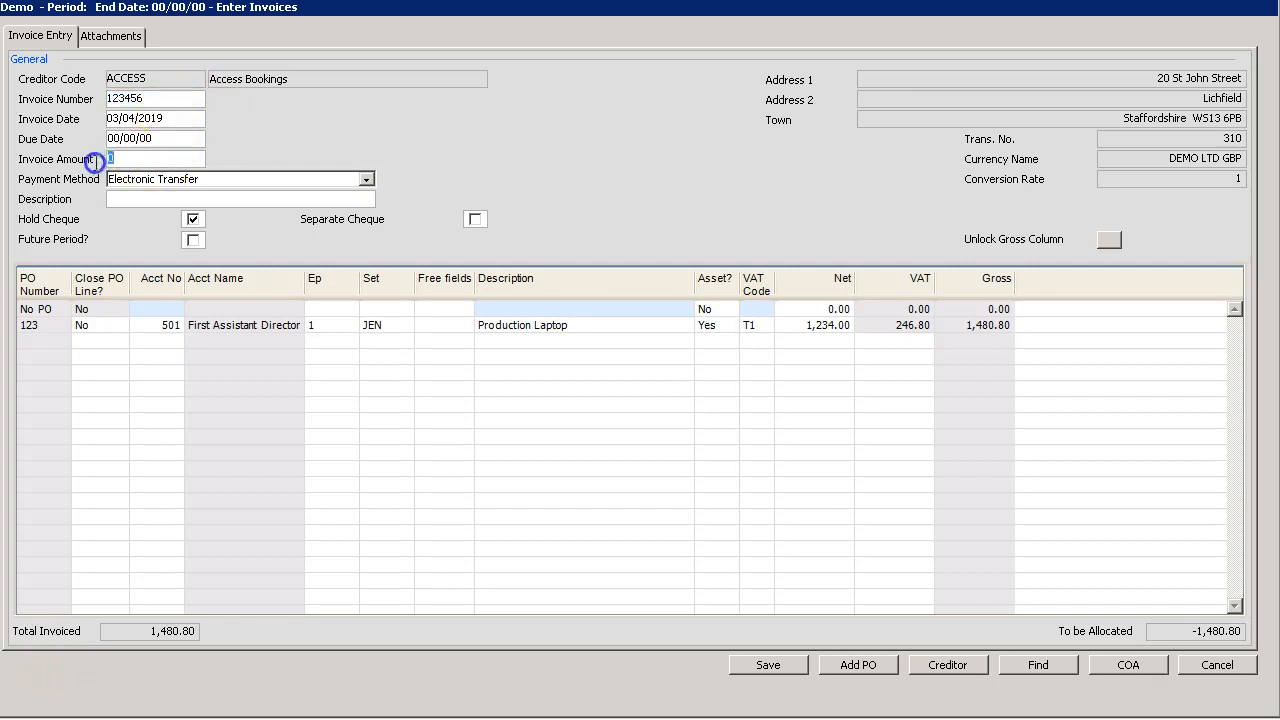
pyautogui.write('1480.0')
pyautogui.click(112, 197)
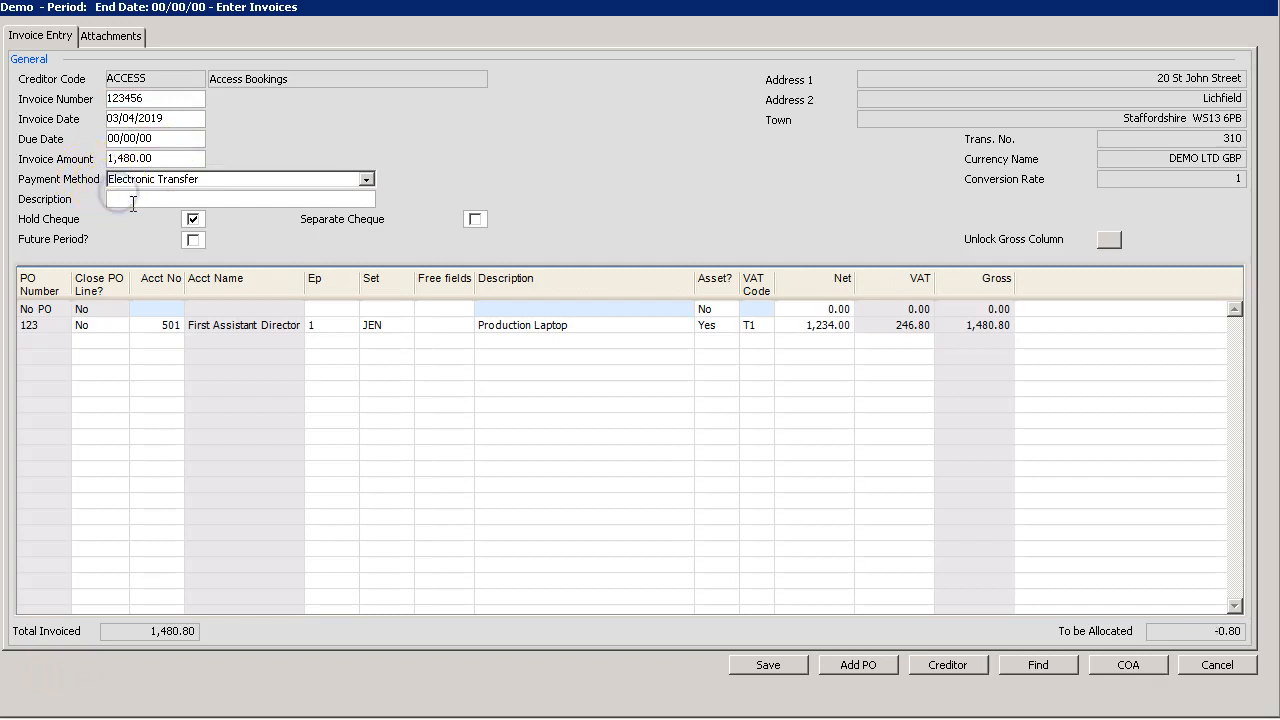
pyautogui.write('Production Laptop')
# Change the account on the purchase order line to 202 Director, chosen from the account lookup.
pyautogui.click(163, 326)
pyautogui.click(171, 326)
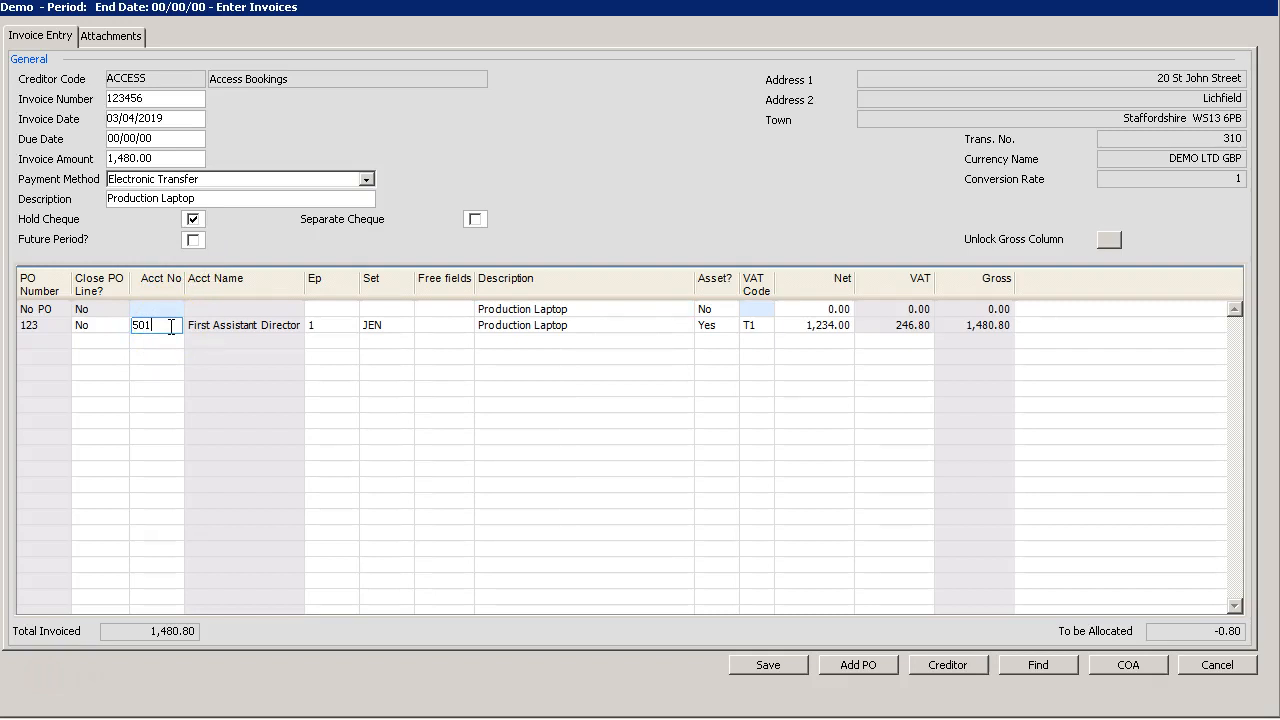
pyautogui.press('BackSpace')
pyautogui.press('BackSpace')
pyautogui.press('BackSpace')
pyautogui.write('202')
pyautogui.press('BackSpace')
pyautogui.press('BackSpace')
pyautogui.press('BackSpace')
pyautogui.write('?')
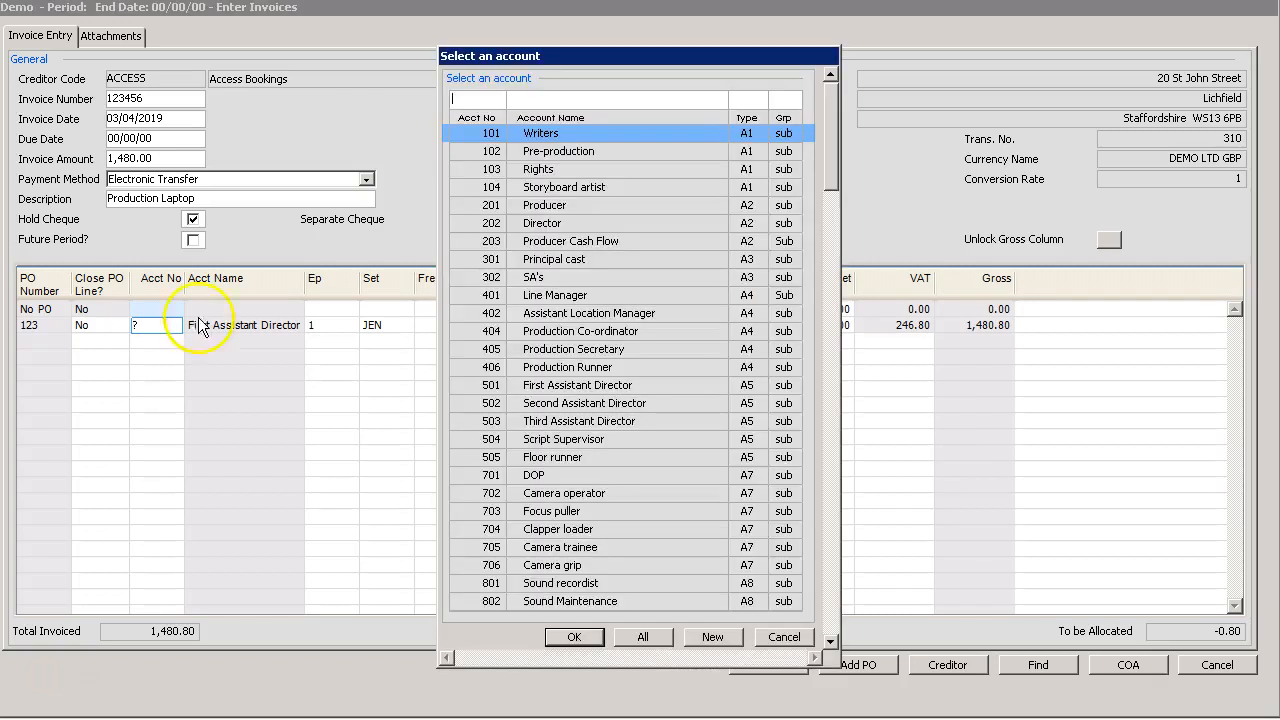
pyautogui.doubleClick(507, 224)
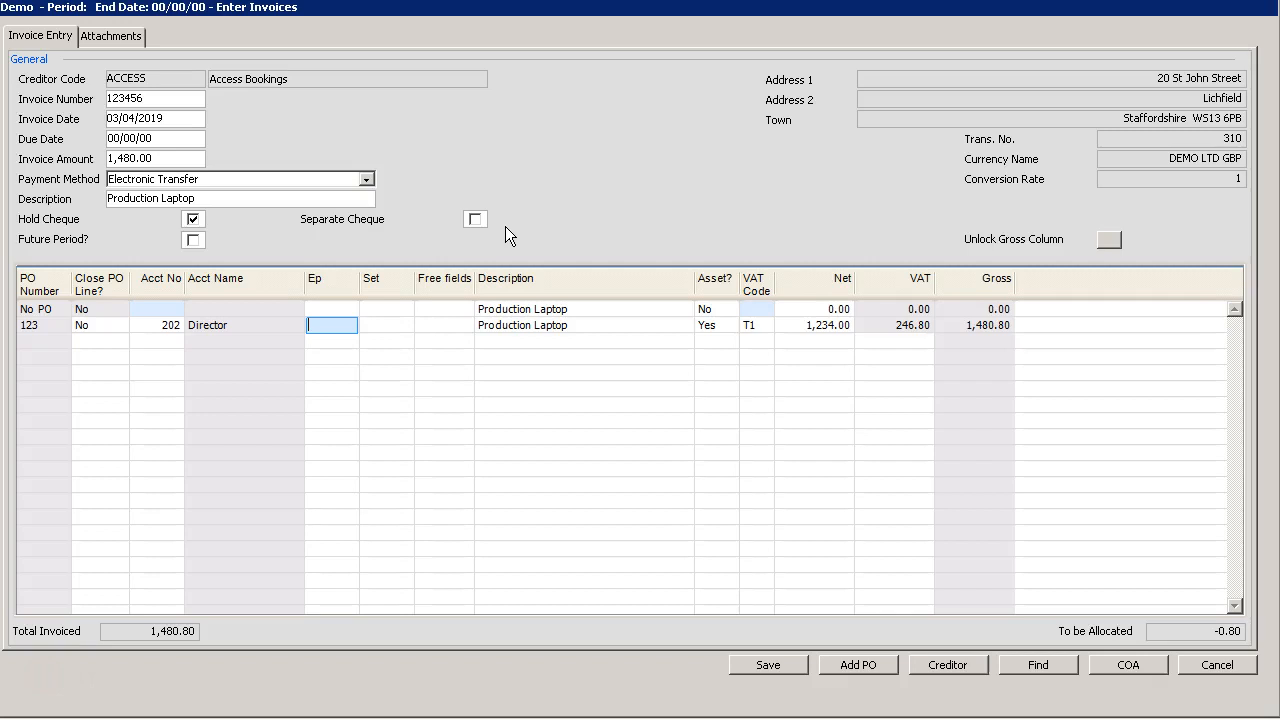
# Assign Episode 1 and set M4 to the purchase order line using their lookup lists.
pyautogui.write('?')
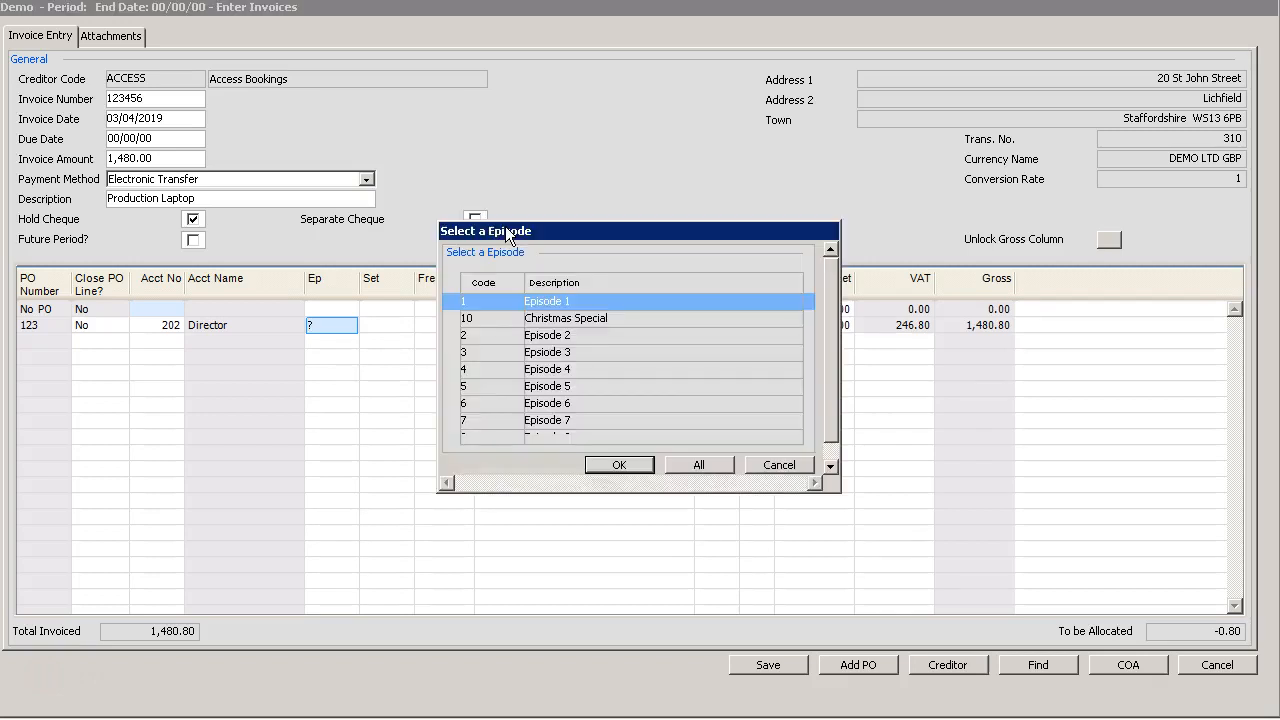
pyautogui.doubleClick(494, 301)
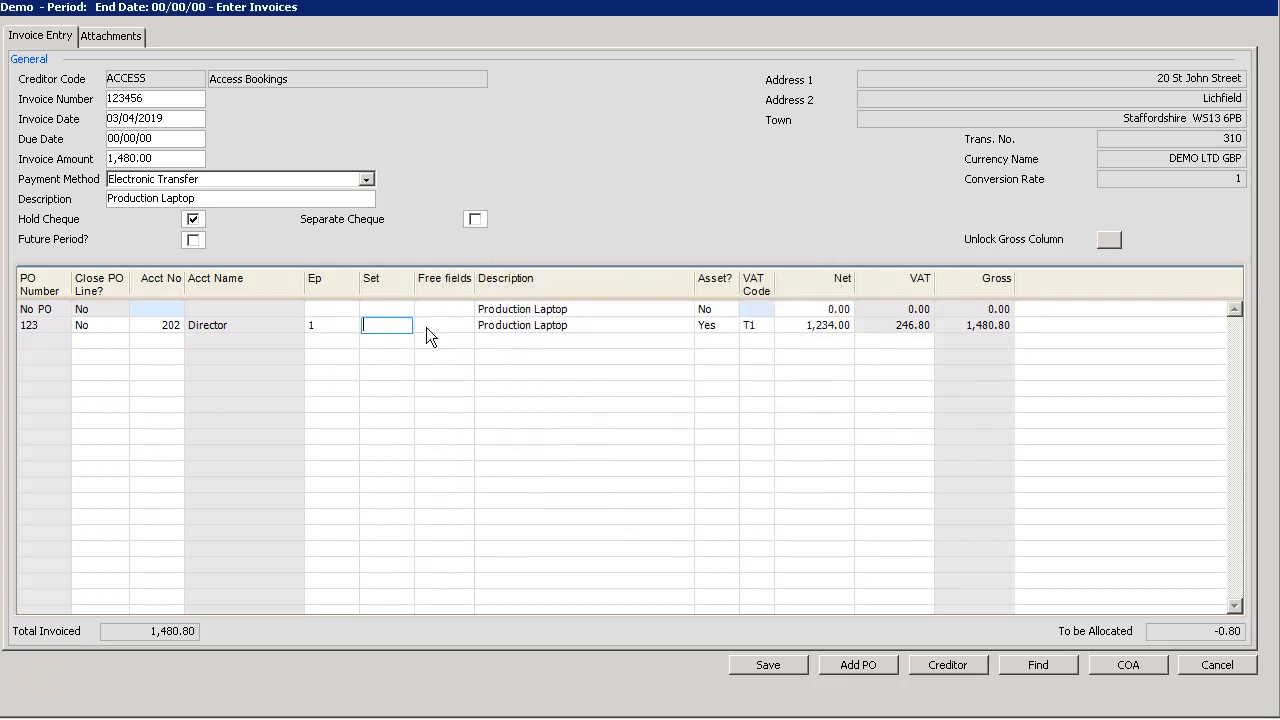
pyautogui.write('?')
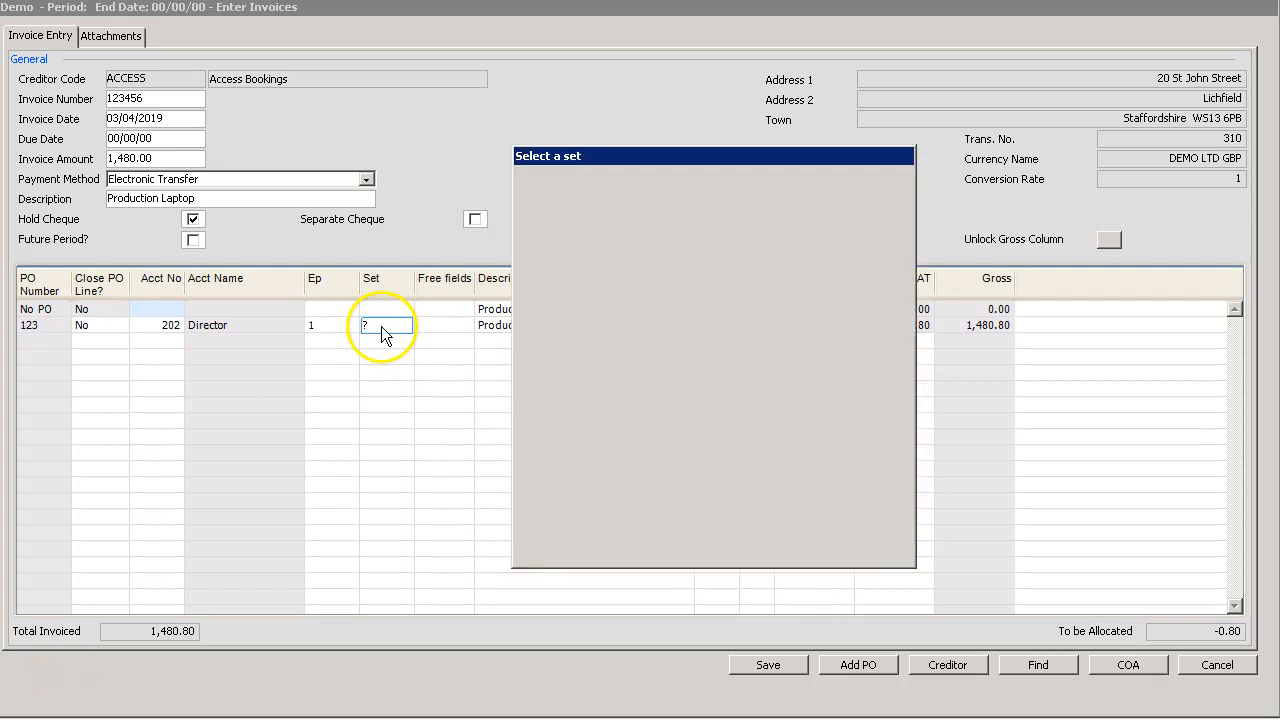
pyautogui.doubleClick(546, 318)
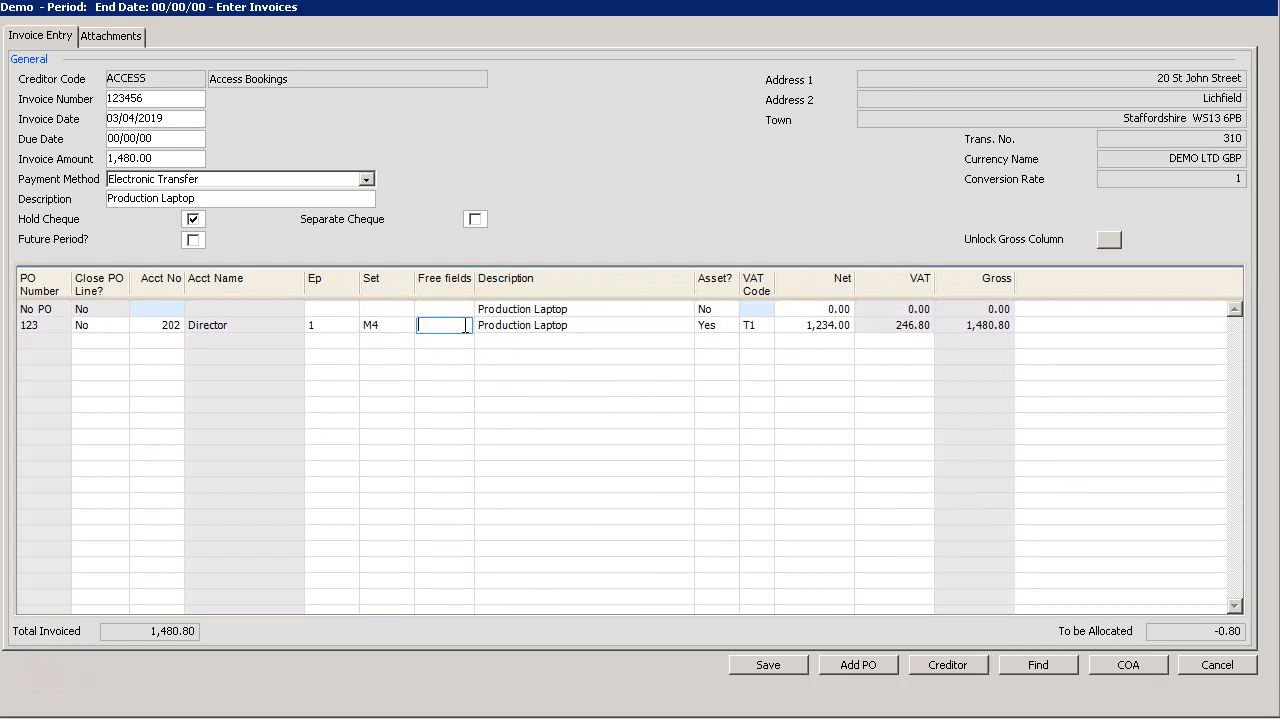
# Add the Welsh SPend and Insurance free fields to the purchase order line.
pyautogui.write('?')
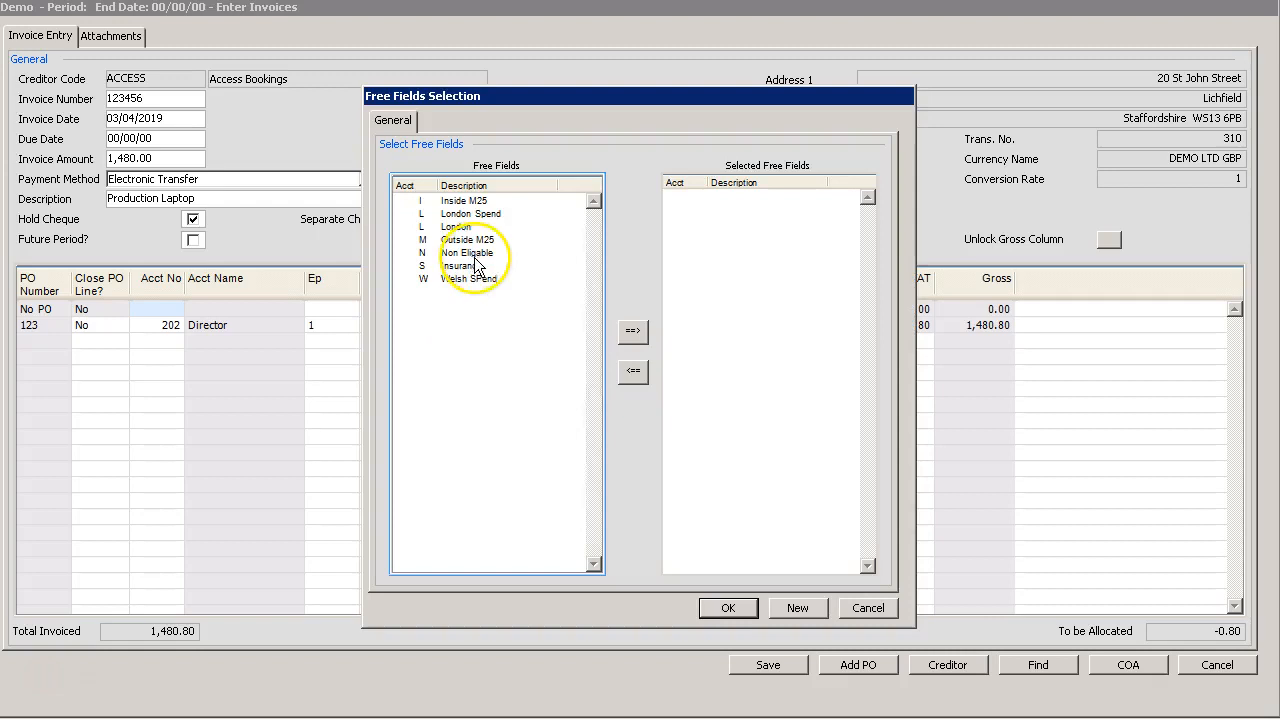
pyautogui.click(490, 279)
pyautogui.click(633, 330)
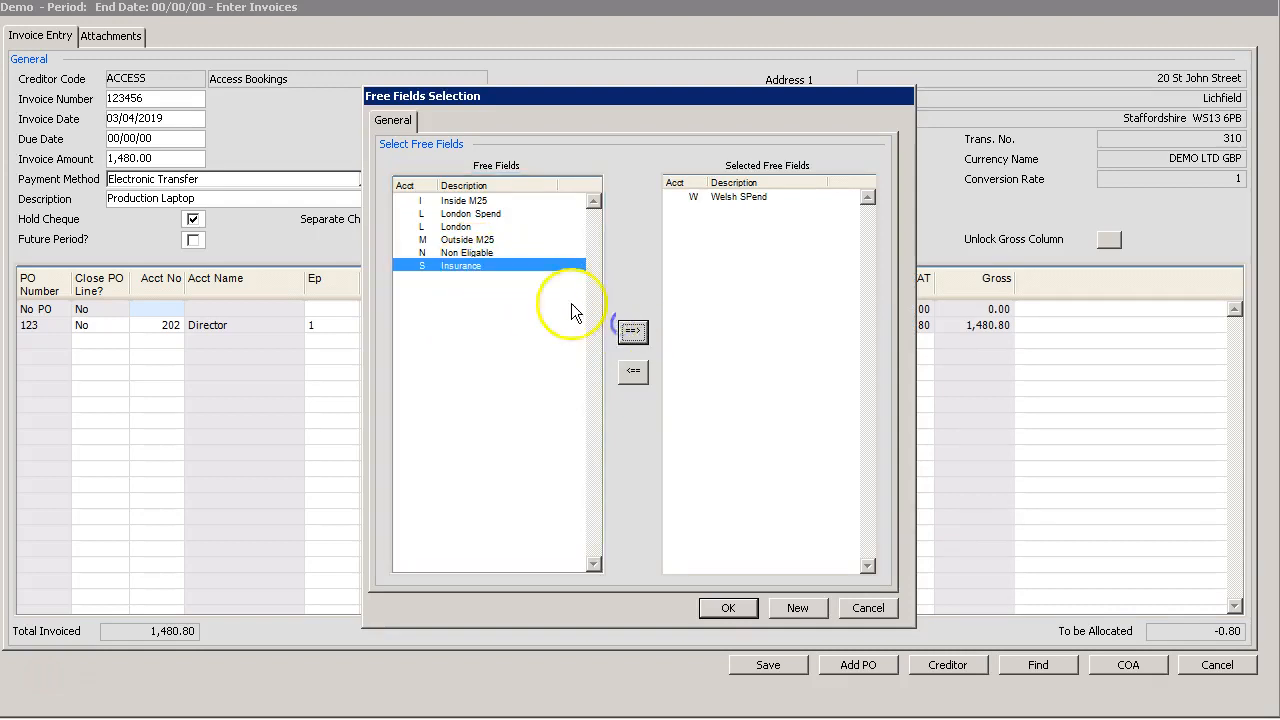
pyautogui.click(636, 330)
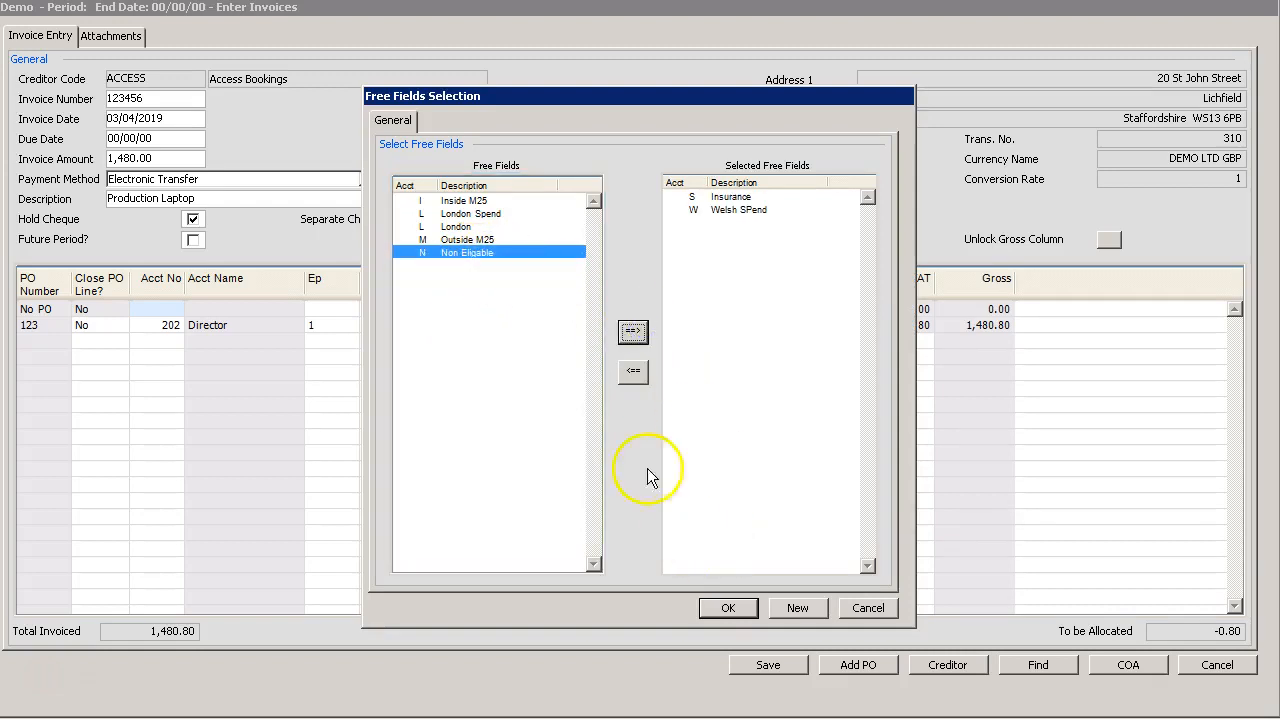
pyautogui.click(731, 607)
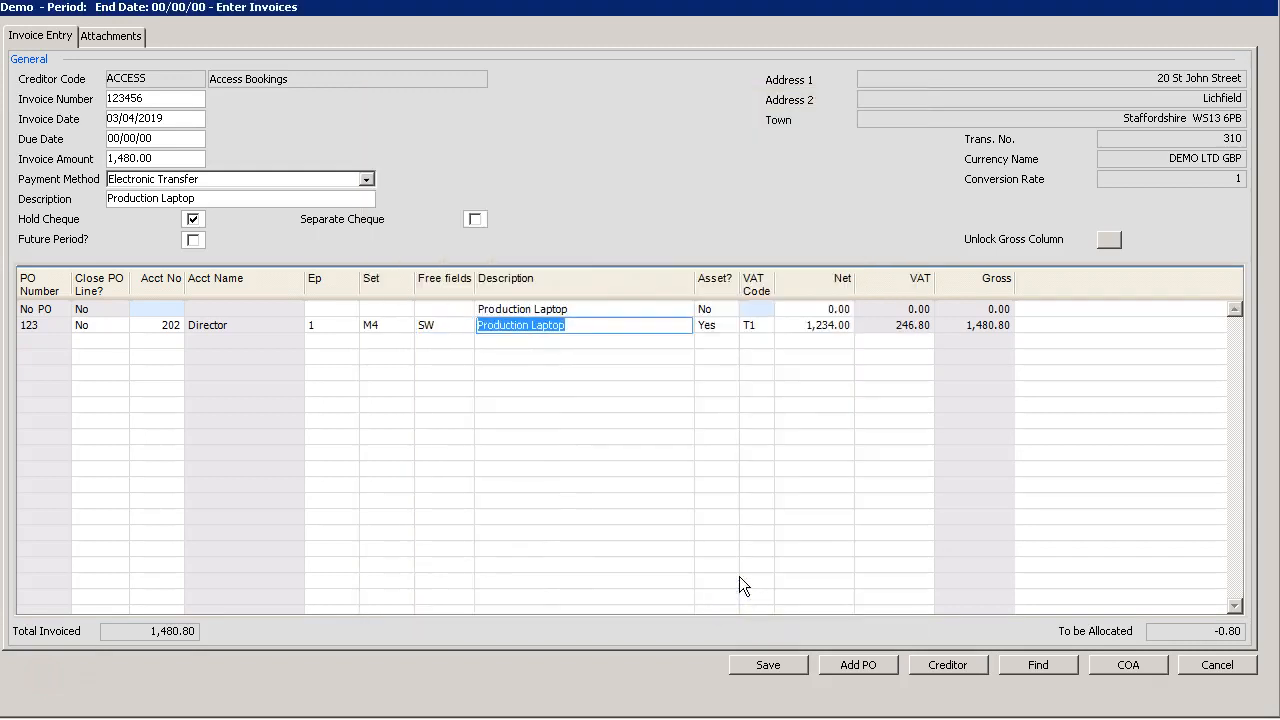
# Keep the purchase order line marked as an asset and choose VAT code T1 - Standard Rate 20% from the lookup.
pyautogui.click(715, 325)
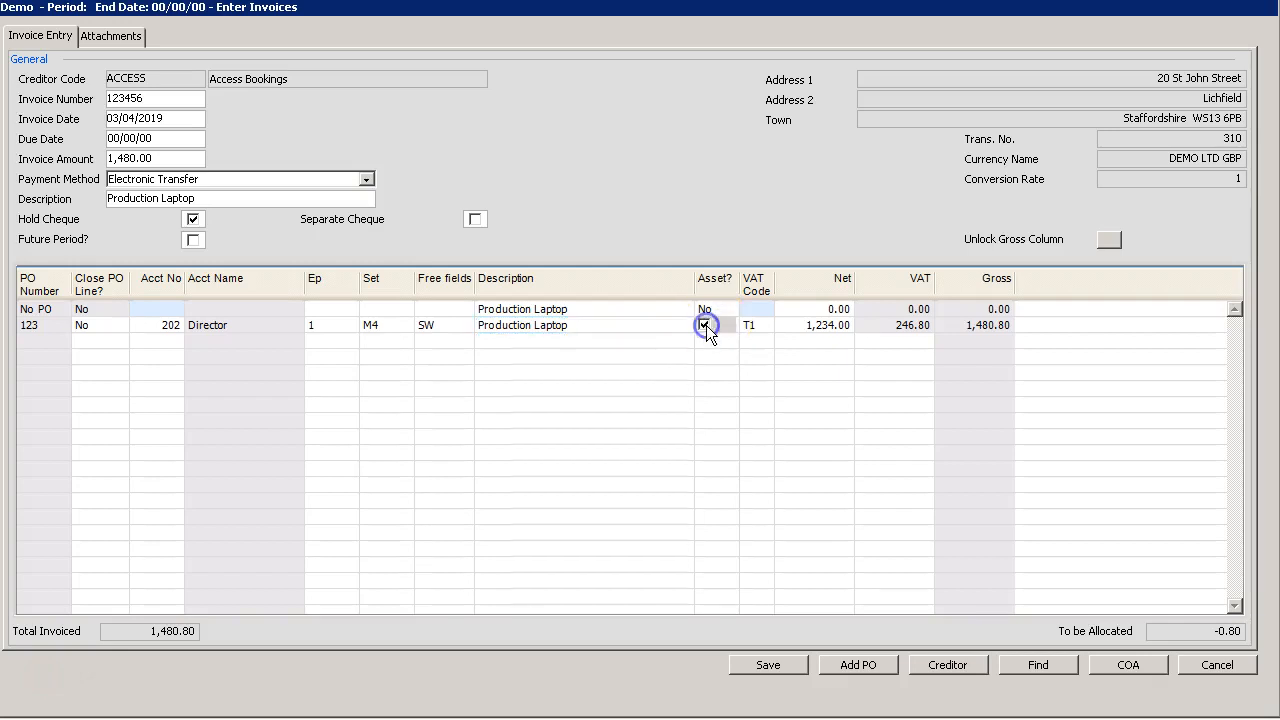
pyautogui.click(760, 326)
pyautogui.press('BackSpace')
pyautogui.press('BackSpace')
pyautogui.write('?')
pyautogui.press('Return')
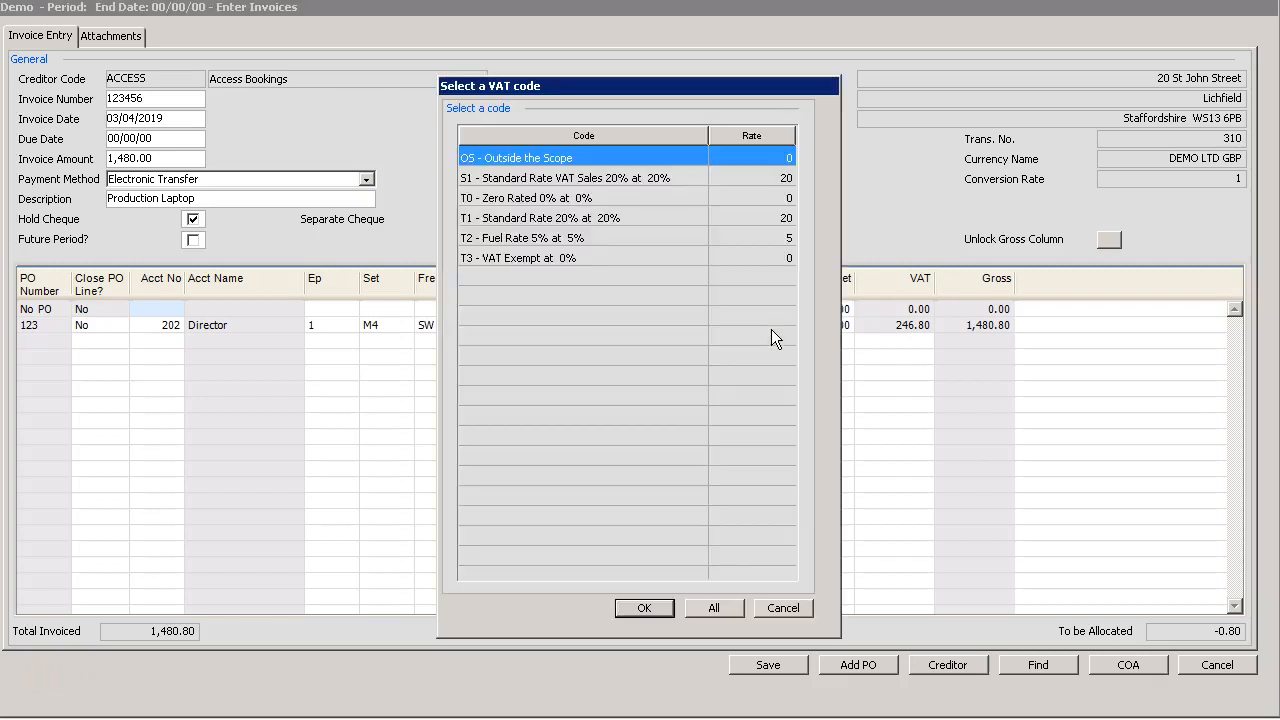
pyautogui.click(615, 222)
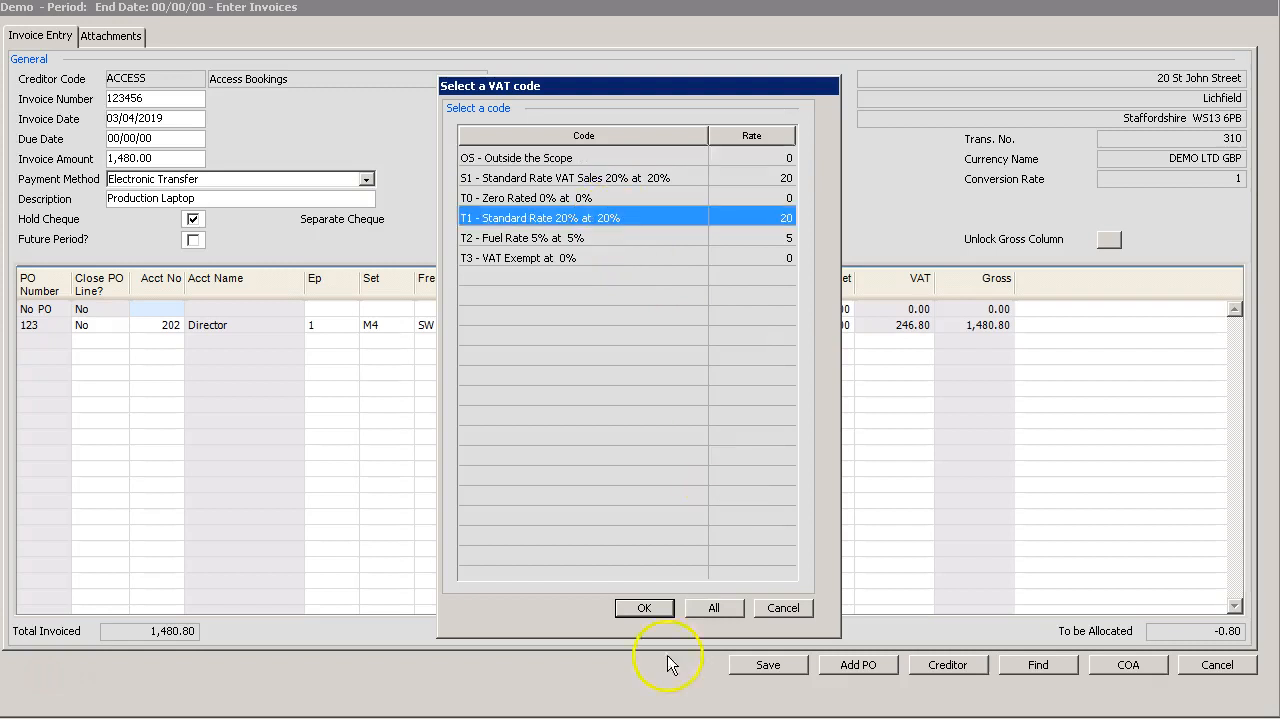
pyautogui.click(643, 607)
pyautogui.press('Tab')
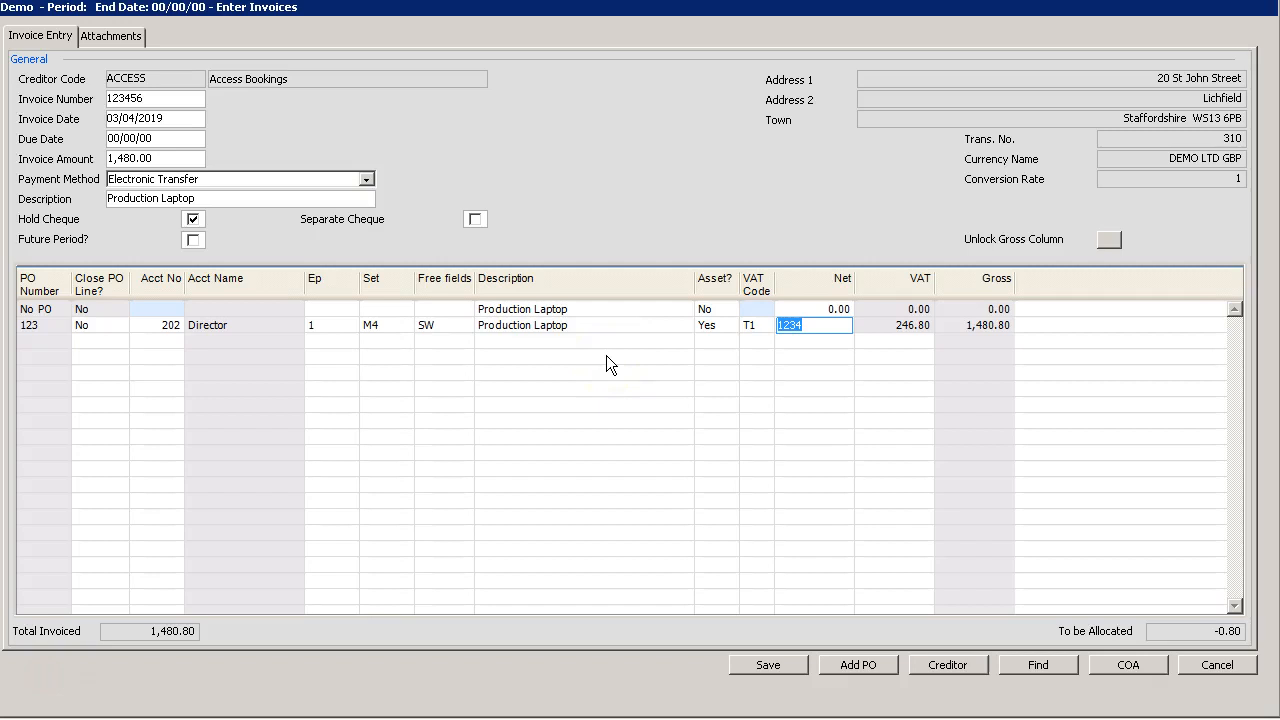
# Add an extra invoice line below the purchase order line and delete it again.
pyautogui.rightClick(580, 331)
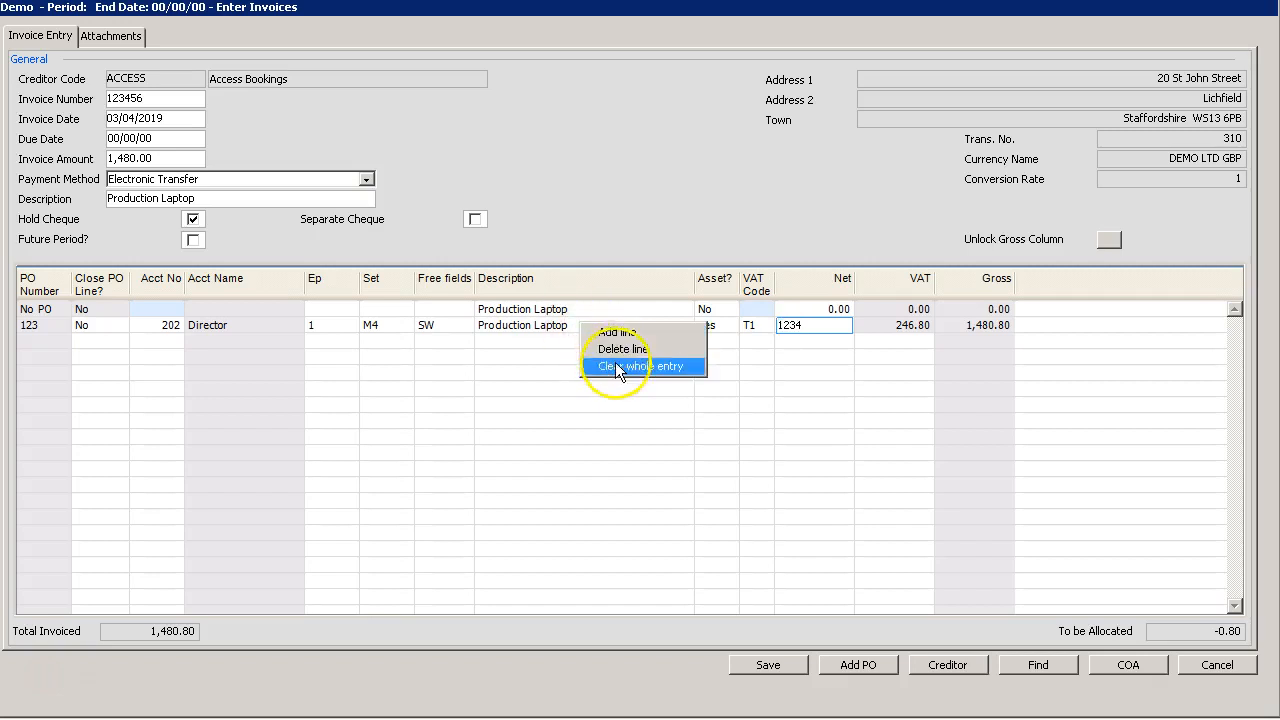
pyautogui.click(569, 329)
pyautogui.click(569, 329)
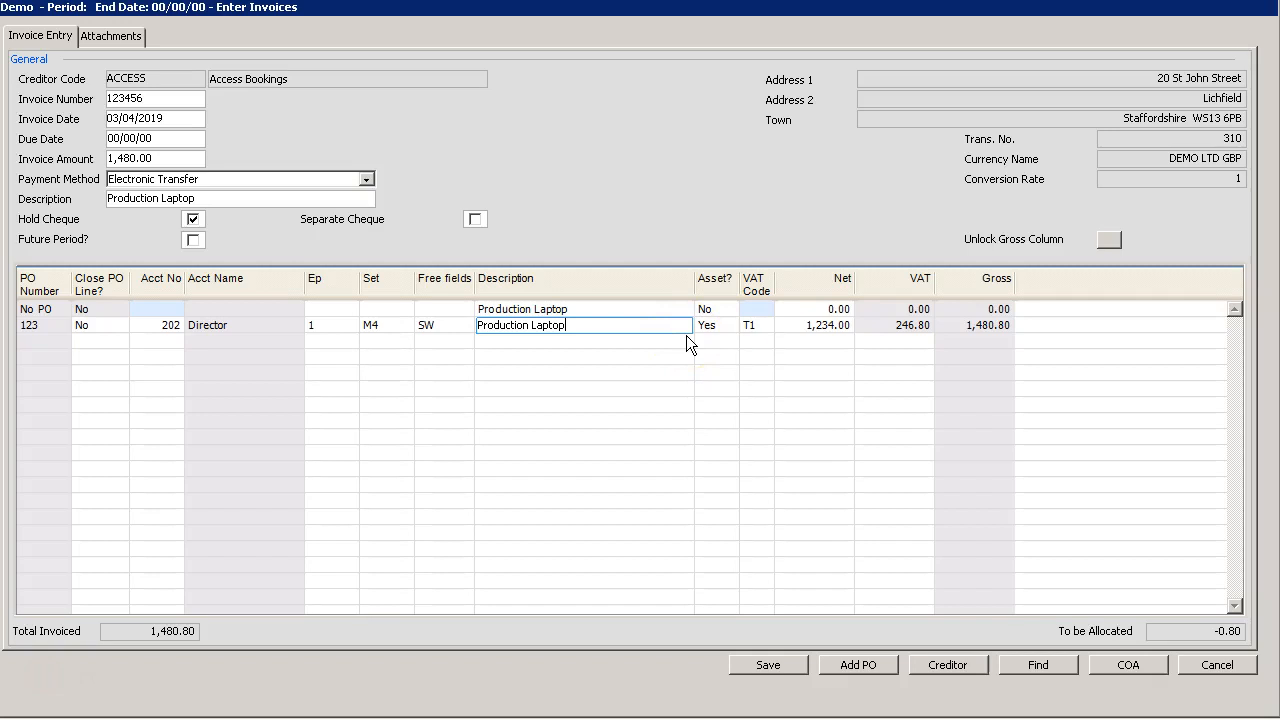
pyautogui.press('Tab')
pyautogui.press('Tab')
pyautogui.press('Tab')
pyautogui.press('Tab')
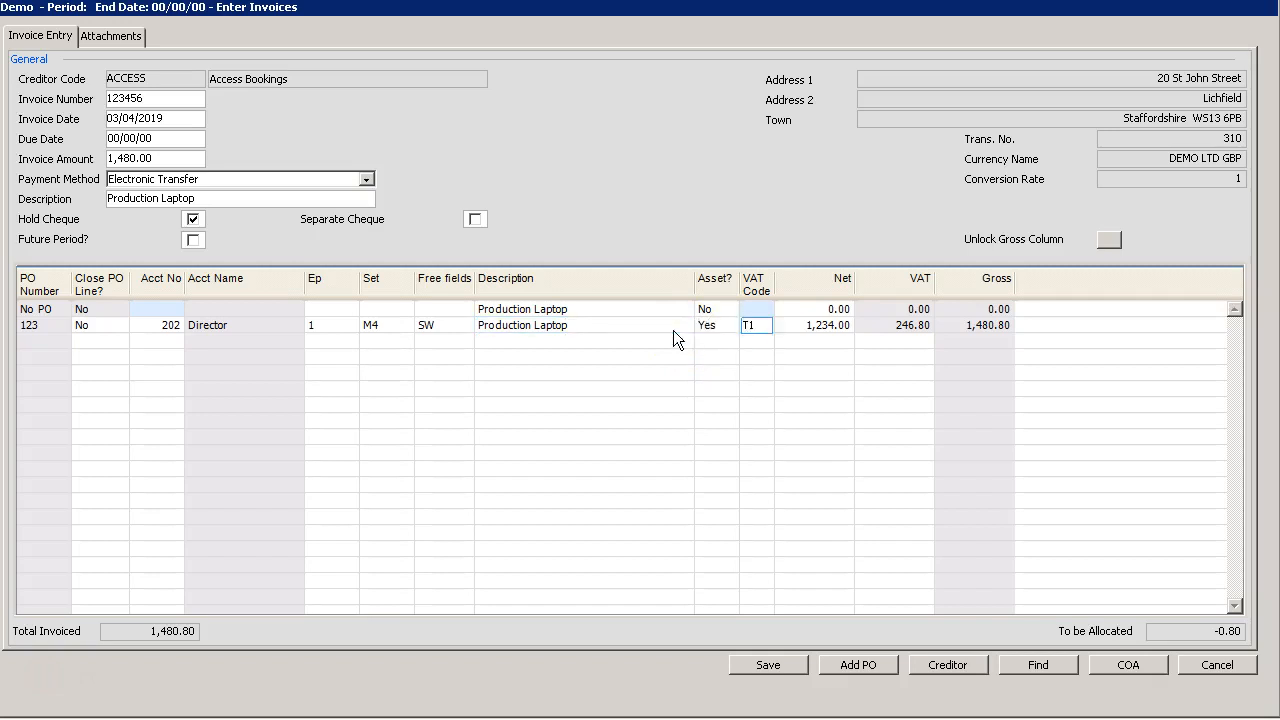
pyautogui.press('Tab')
pyautogui.press('Tab')
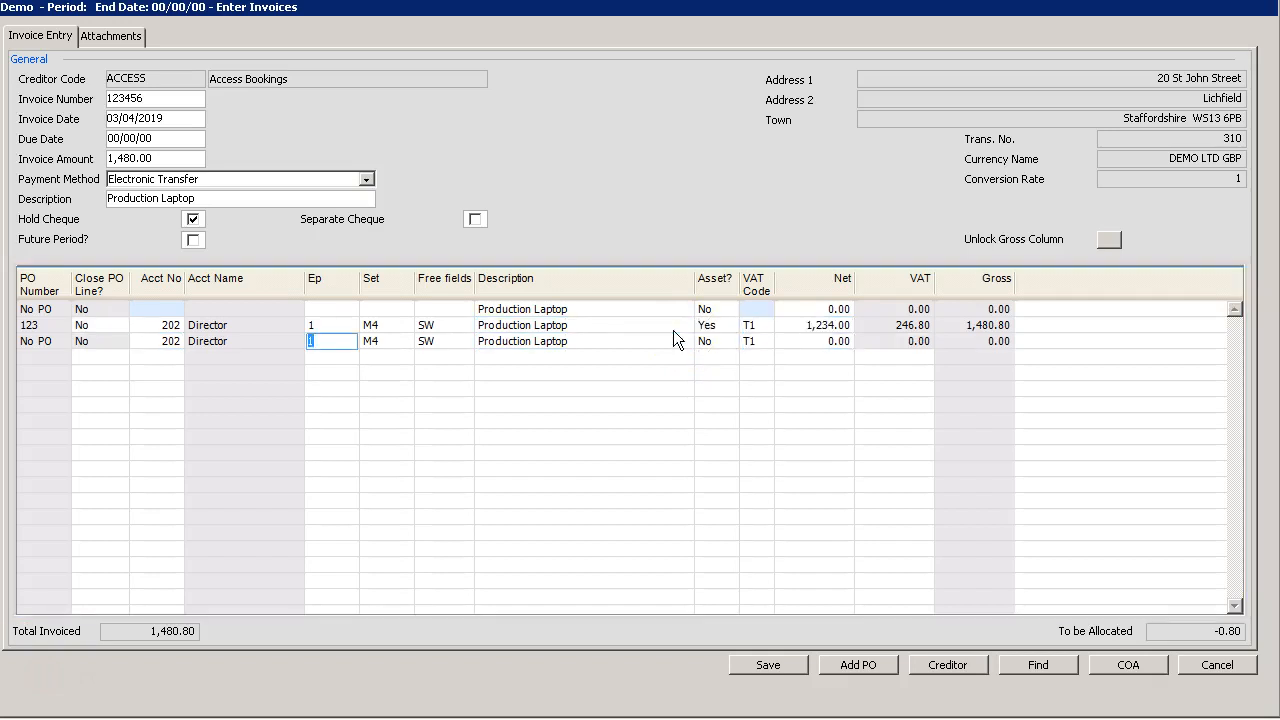
pyautogui.press('Tab')
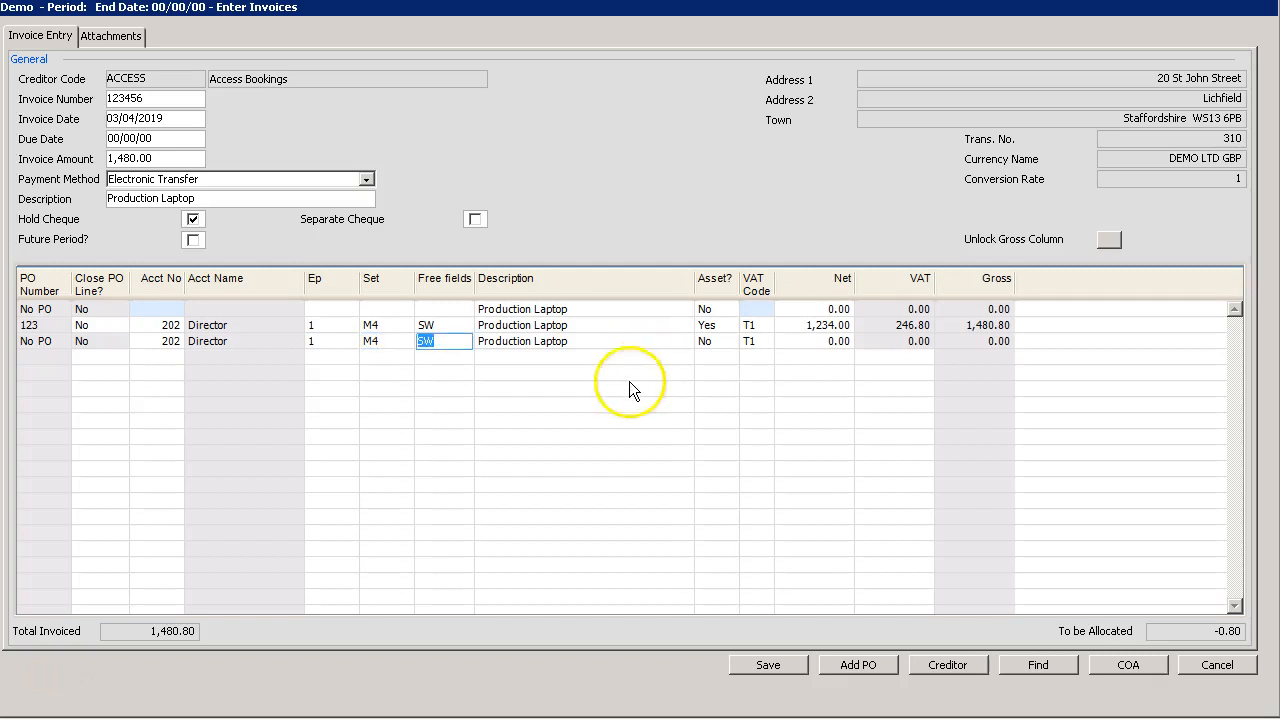
pyautogui.rightClick(589, 343)
pyautogui.click(605, 365)
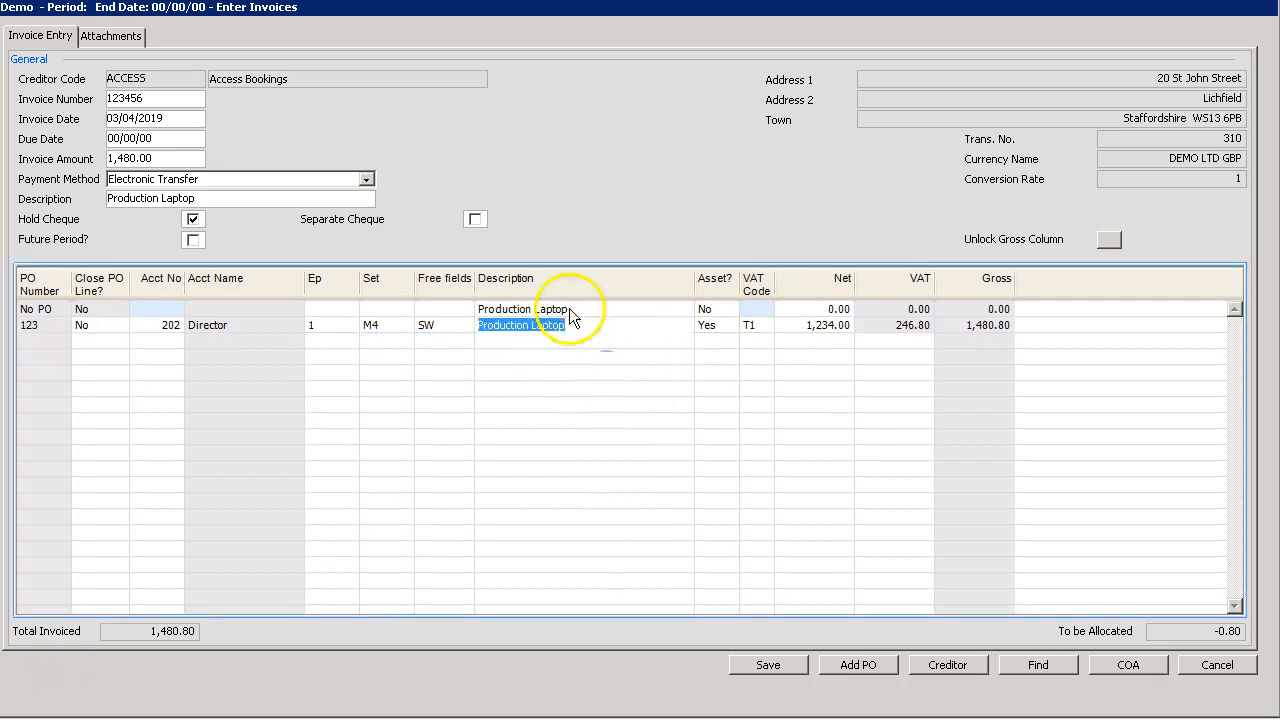
# Delete the extra invoice line without a purchase order above the Director line.
pyautogui.rightClick(568, 309)
pyautogui.click(592, 335)
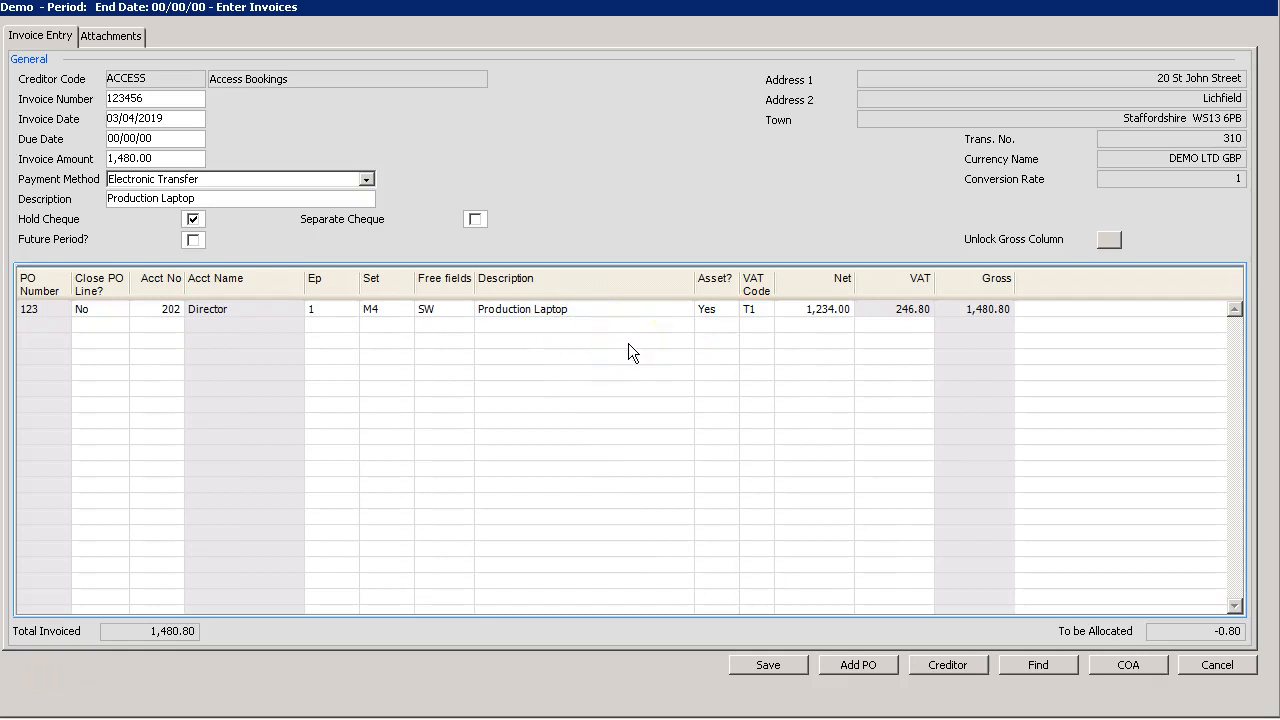
# Review the chart of accounts and the Access Bookings creditor record, leaving both without saving changes.
pyautogui.click(1104, 671)
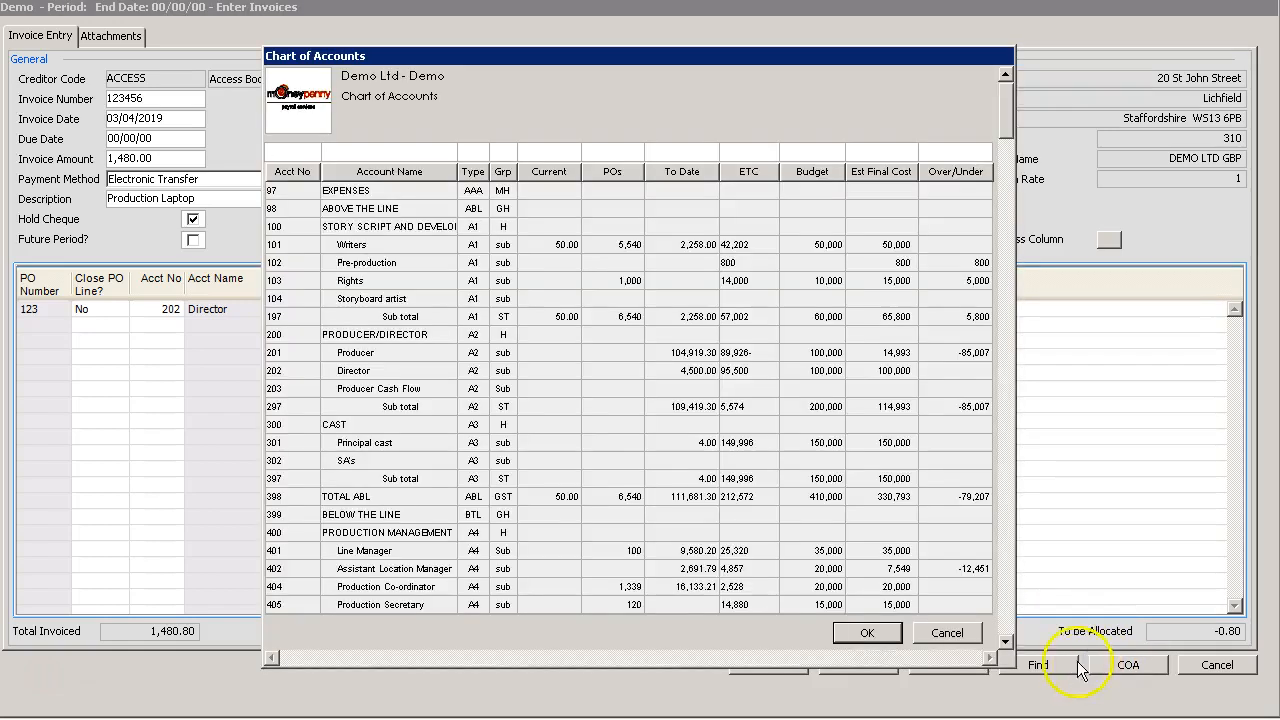
pyautogui.click(962, 633)
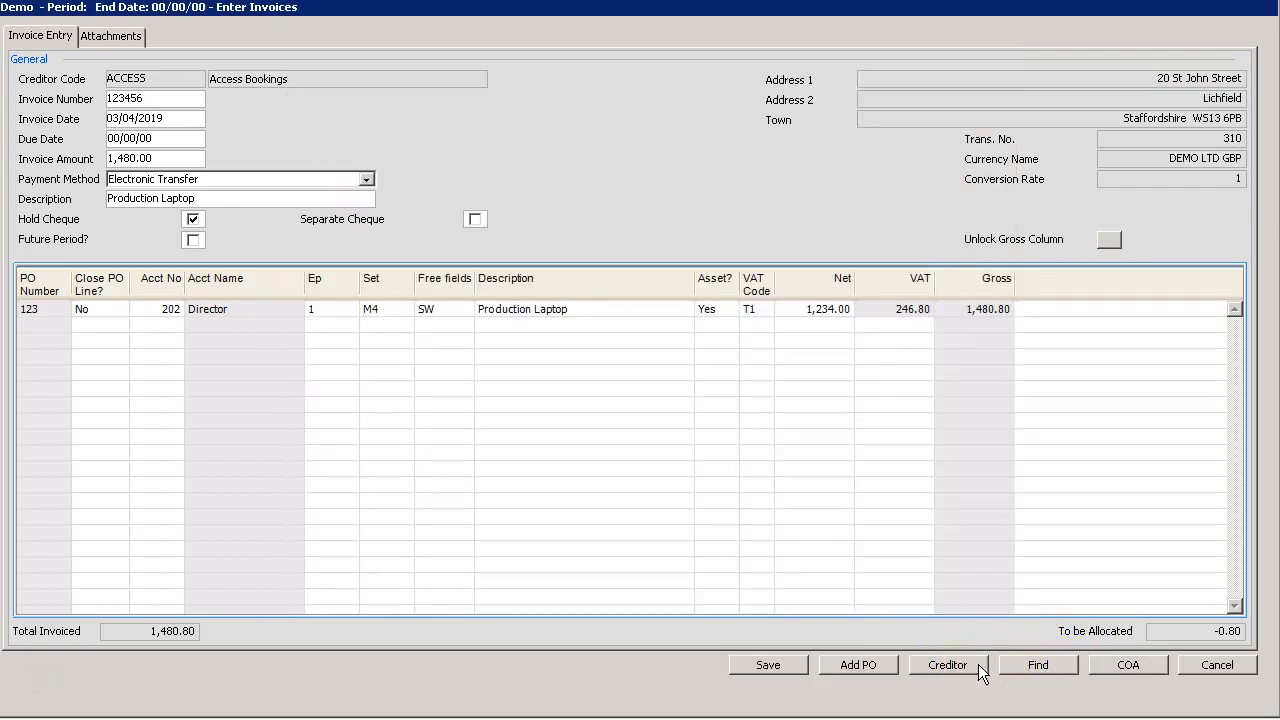
pyautogui.click(976, 665)
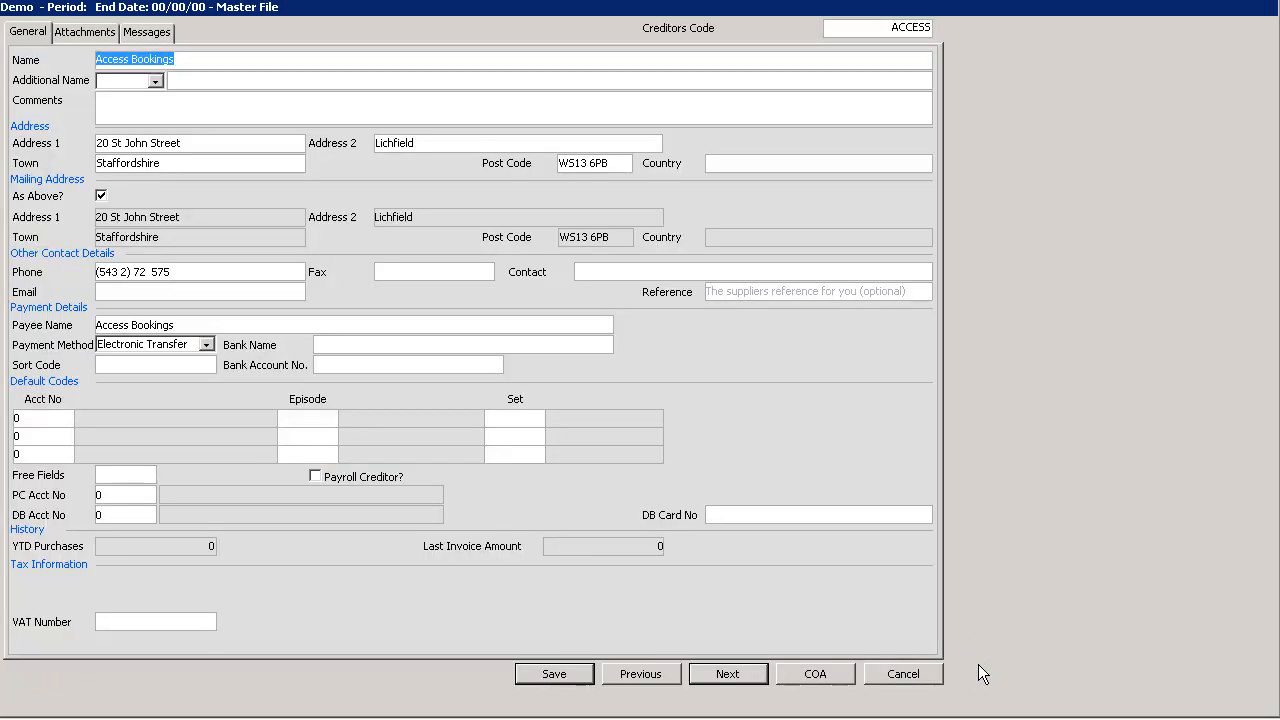
pyautogui.click(926, 671)
pyautogui.click(735, 428)
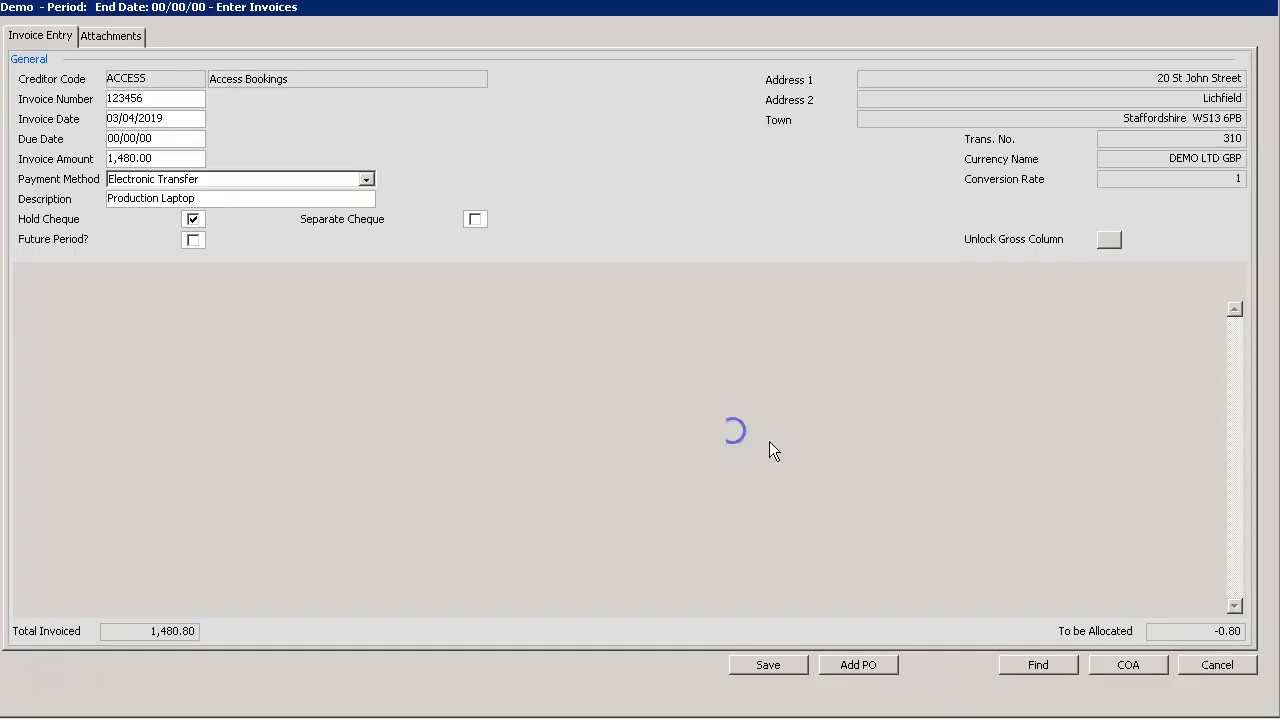
# Find existing transactions with reference 123456, review the list and return to the invoice.
pyautogui.click(1052, 664)
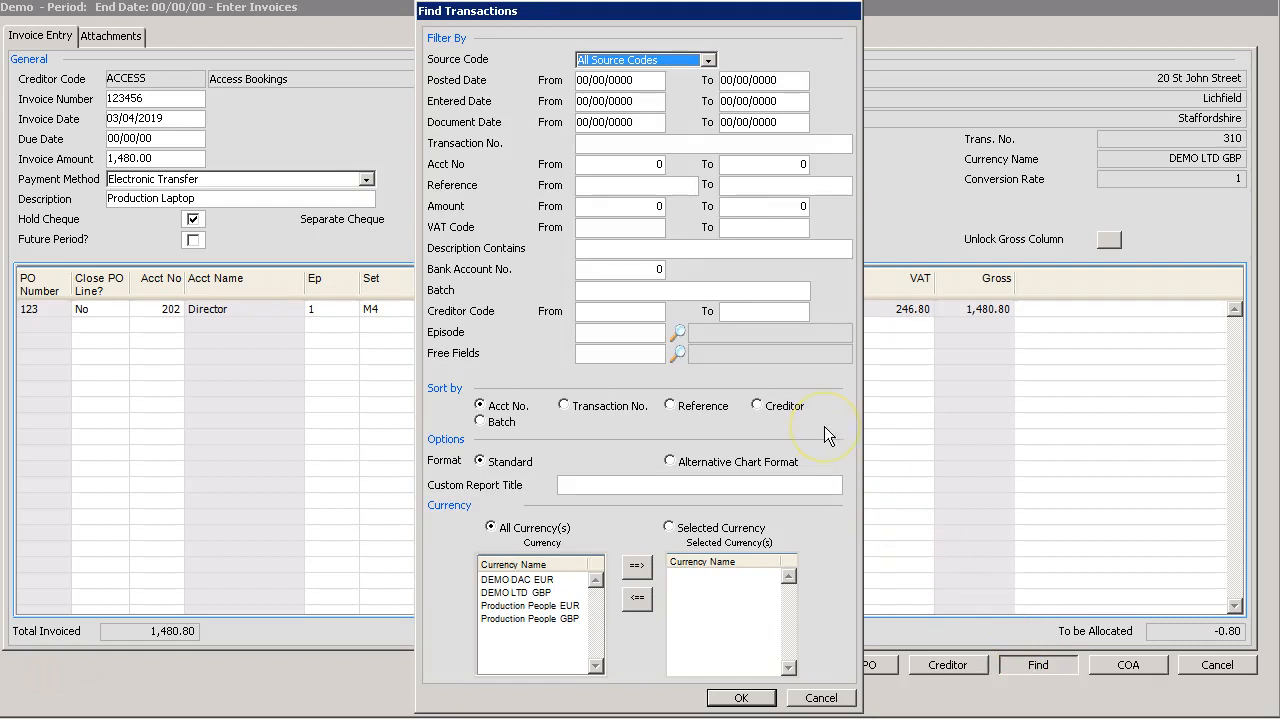
pyautogui.click(824, 428)
pyautogui.click(670, 233)
pyautogui.click(617, 186)
pyautogui.write('1')
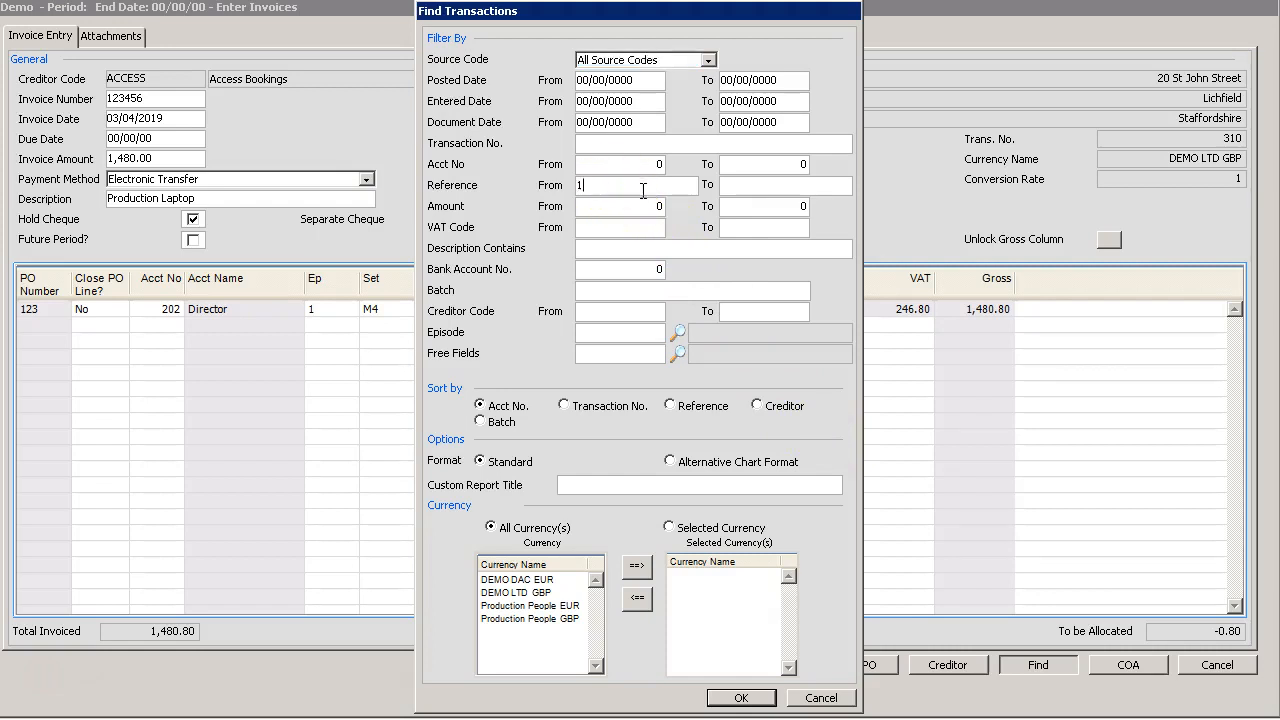
pyautogui.write('23456')
pyautogui.click(740, 698)
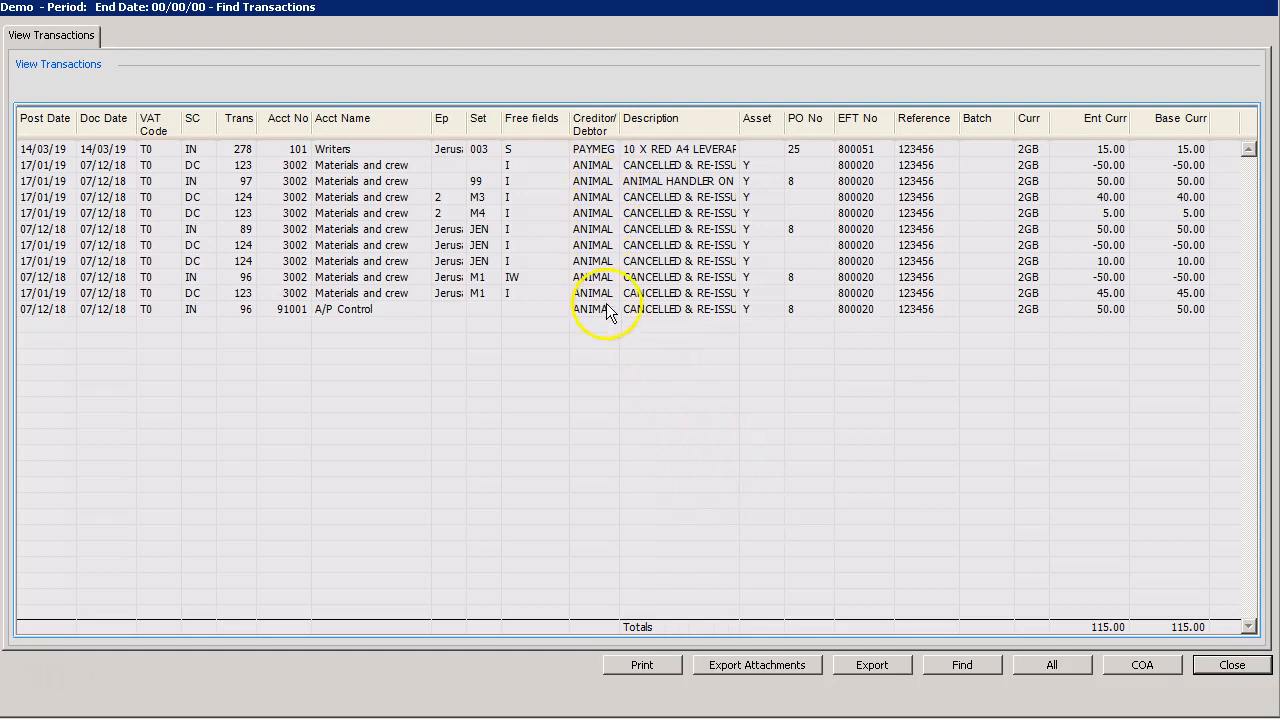
pyautogui.click(1222, 667)
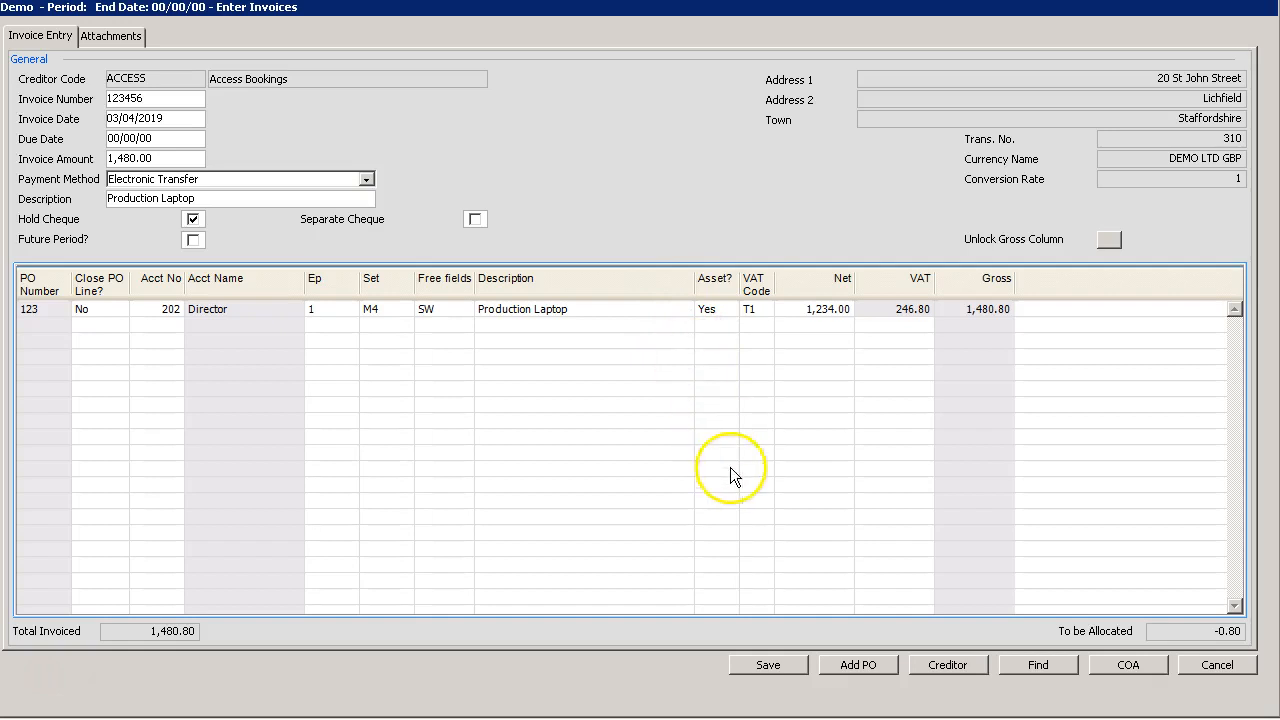
# Try to save the invoice and dismiss the alert.
pyautogui.click(786, 670)
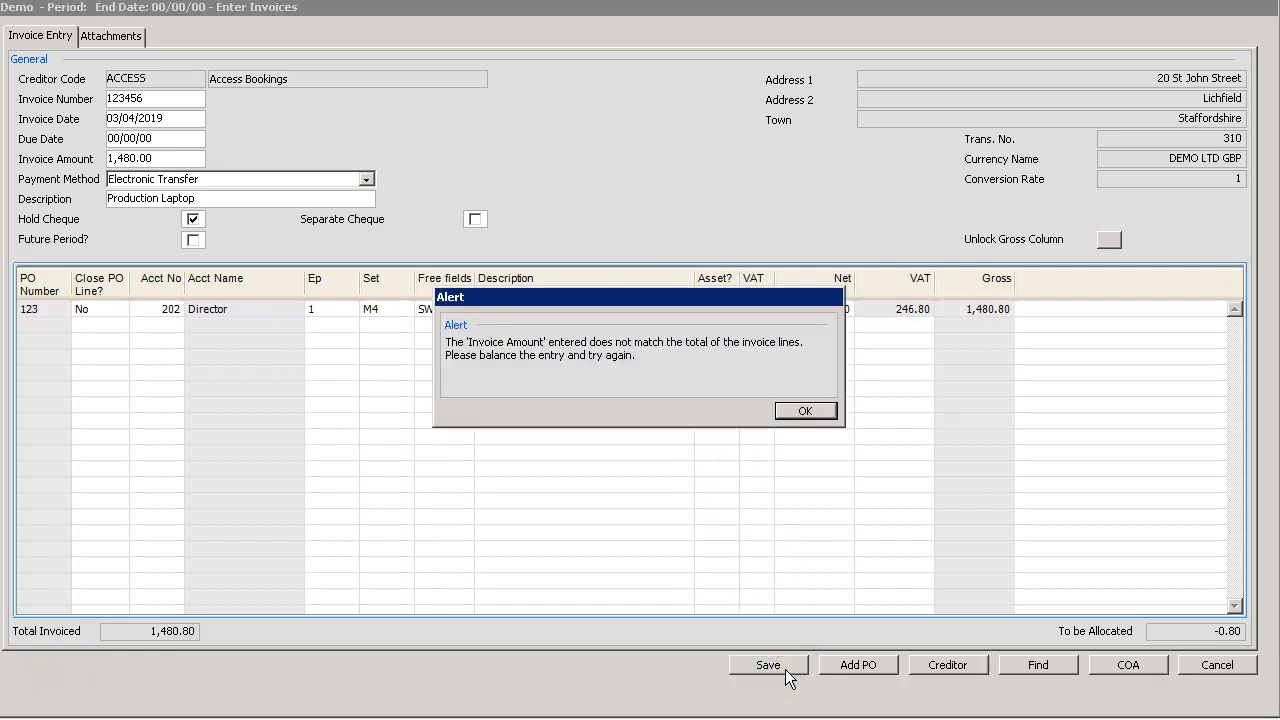
pyautogui.moveTo(724, 294); pyautogui.dragTo(721, 335)
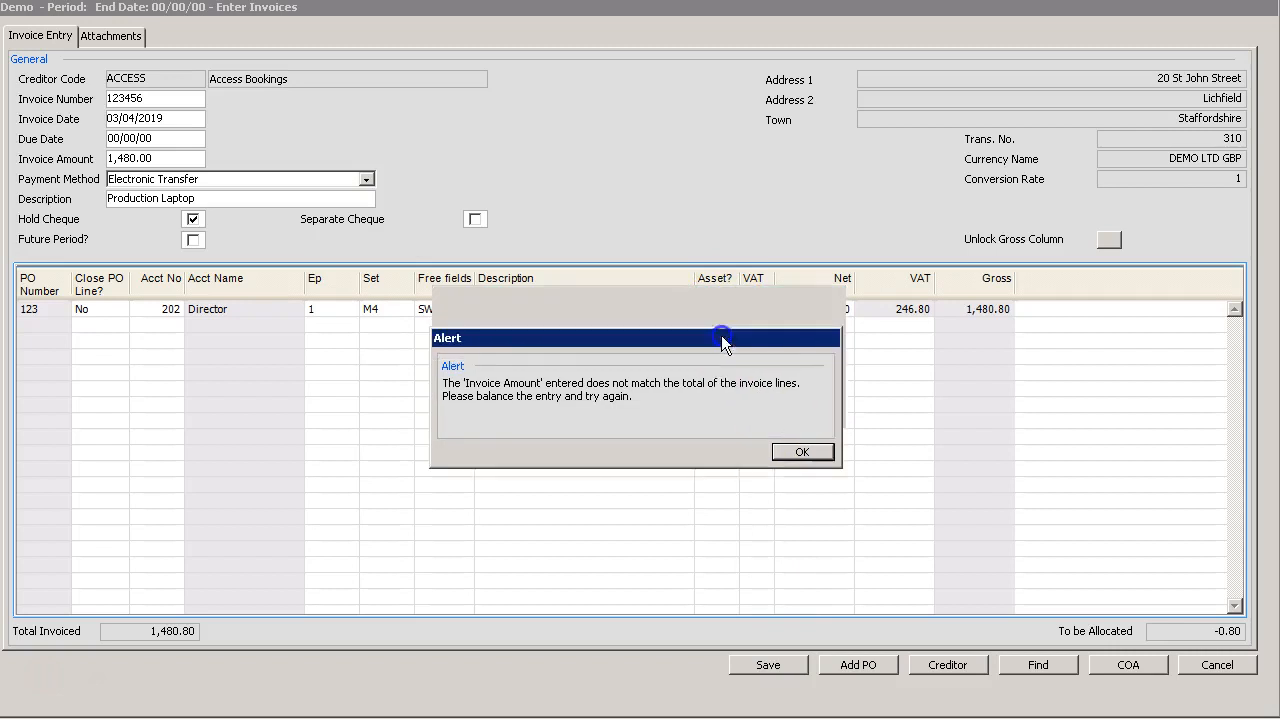
pyautogui.click(787, 451)
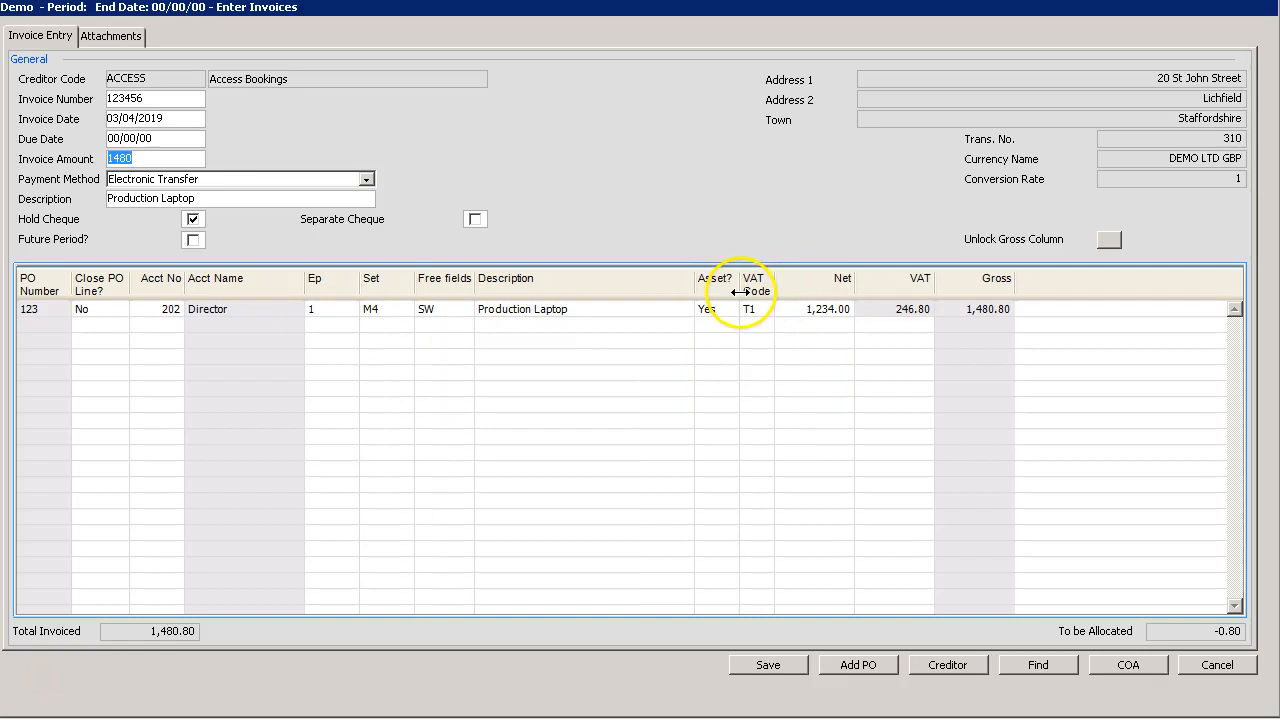
# Set the invoice amount to 1,480.80 and save the invoice, choosing to enter another one.
pyautogui.click(174, 159)
pyautogui.write('.80')
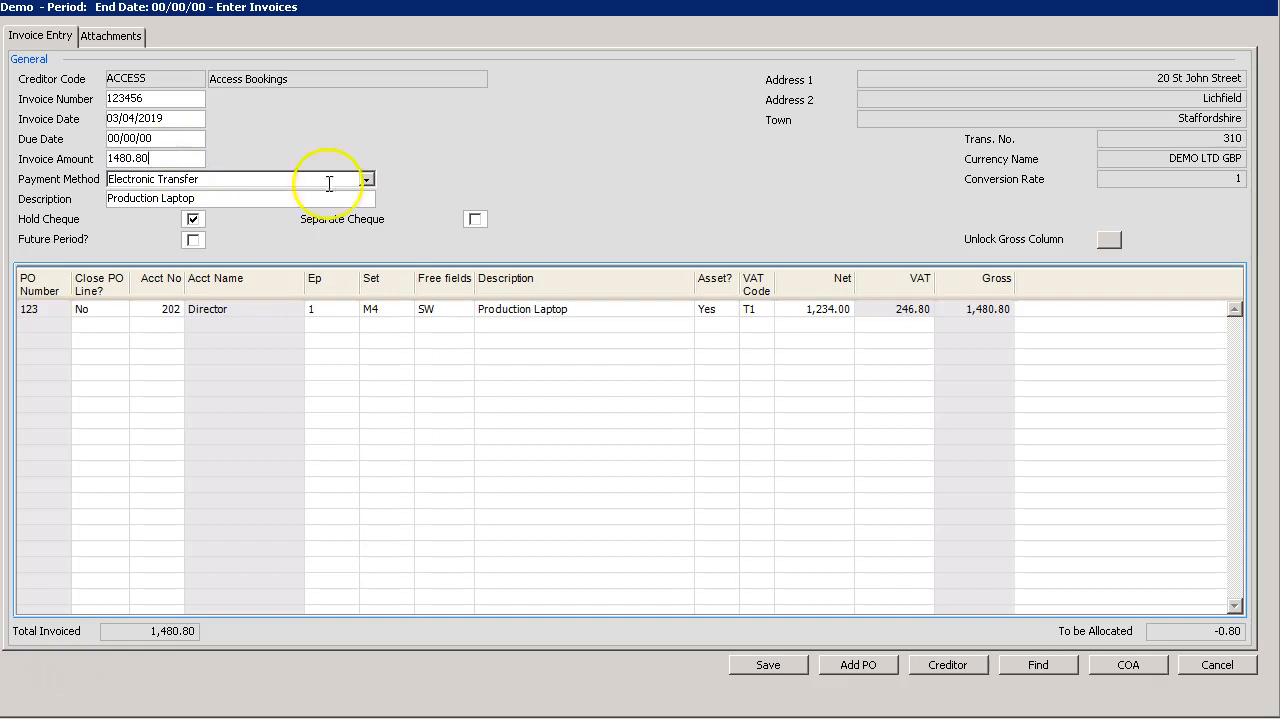
pyautogui.press('Tab')
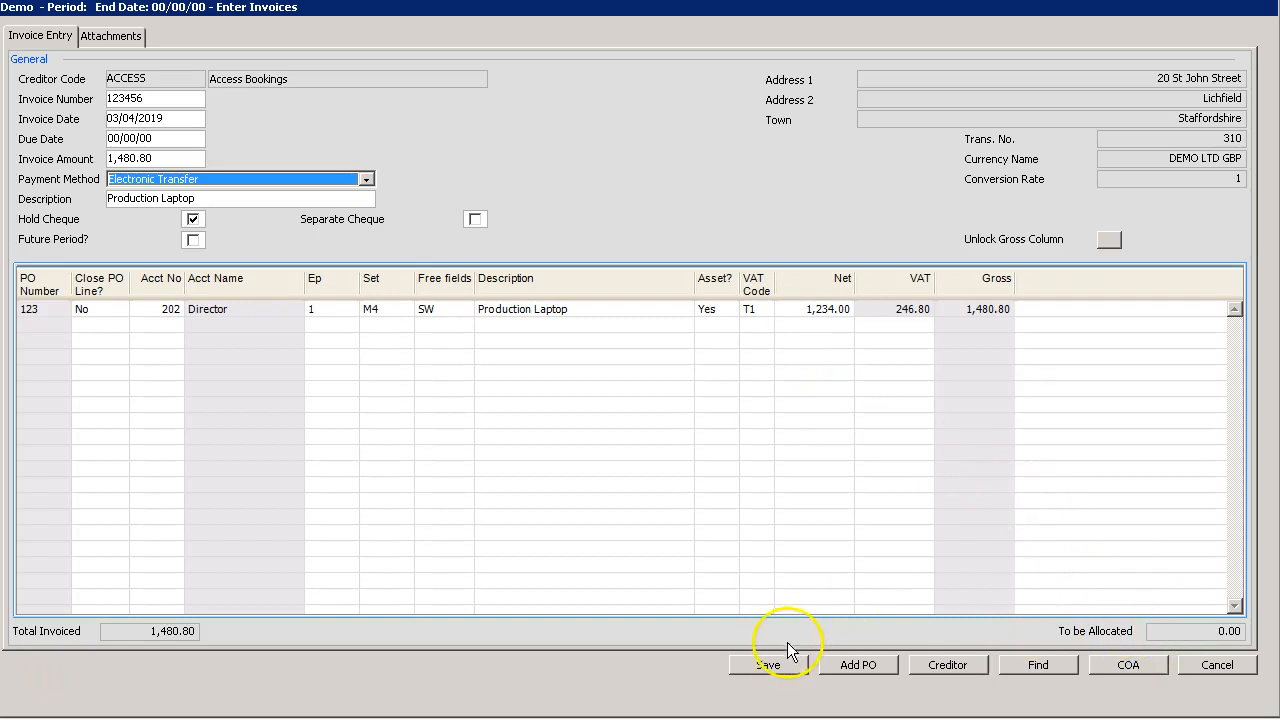
pyautogui.click(768, 664)
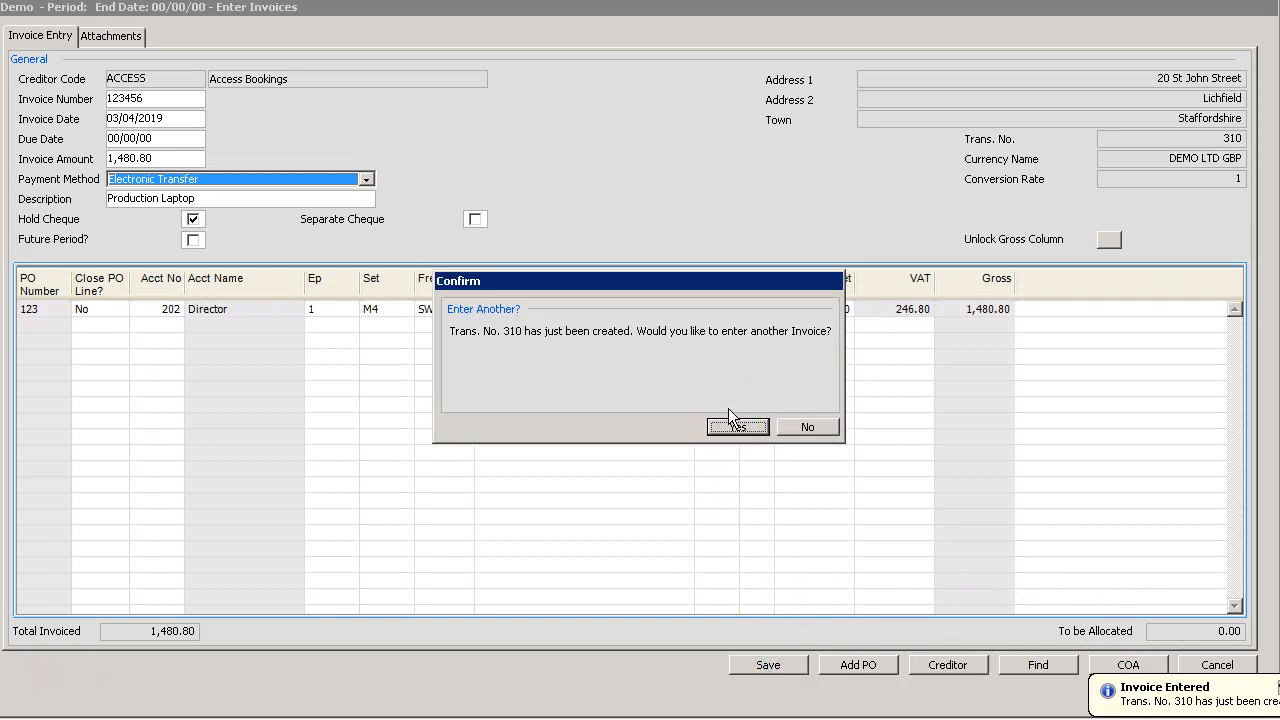
pyautogui.click(737, 426)
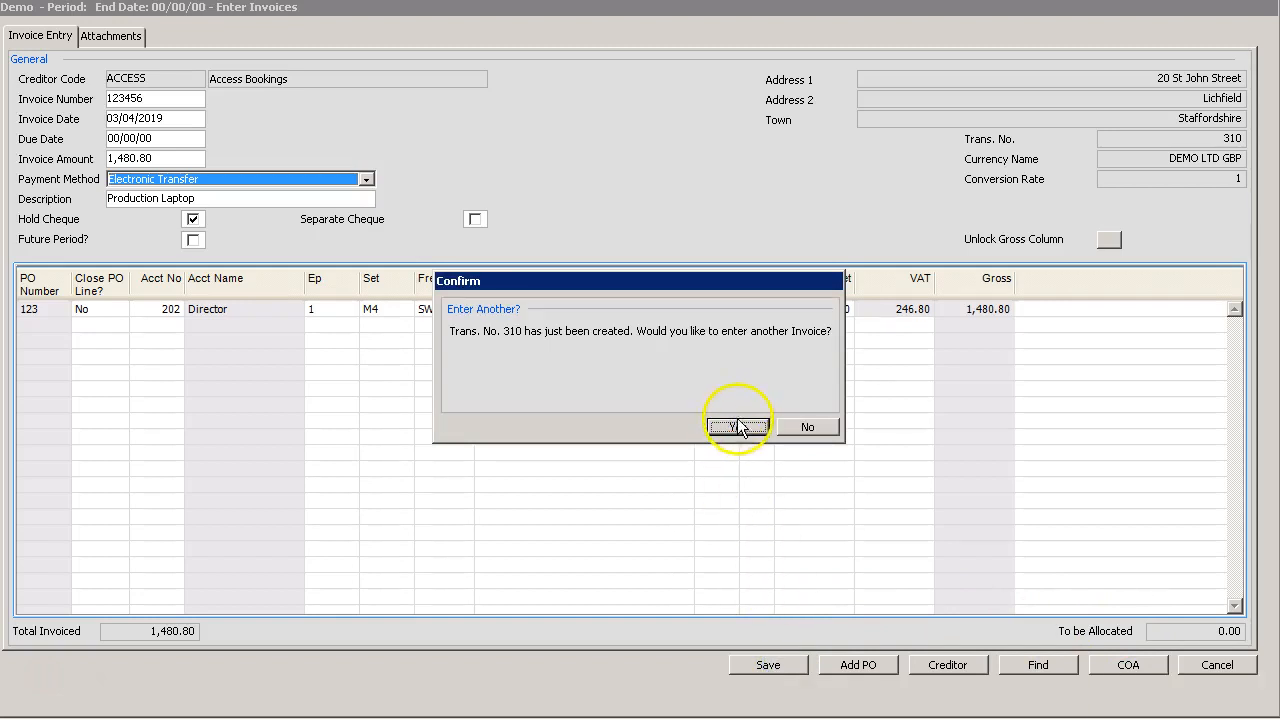